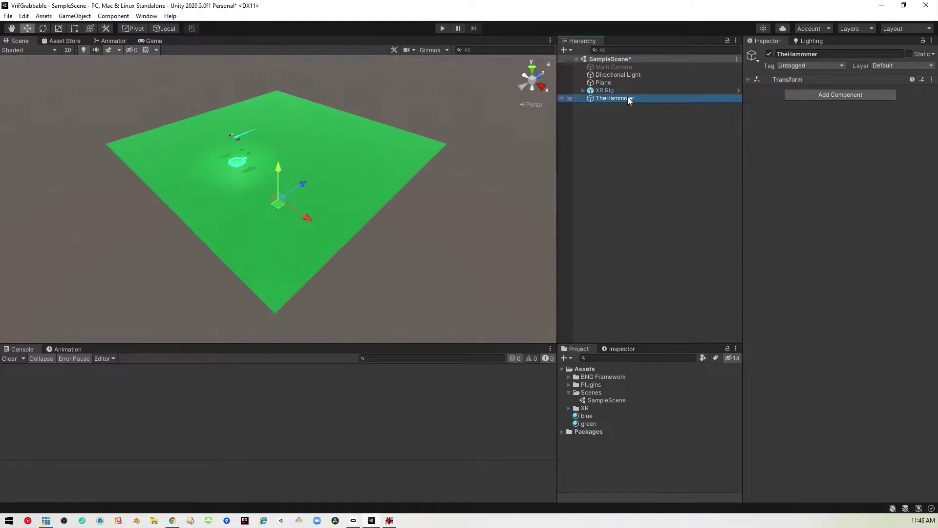
# Add a 3D cube as a child of TheHammmer.
pyautogui.rightClick(627, 99)
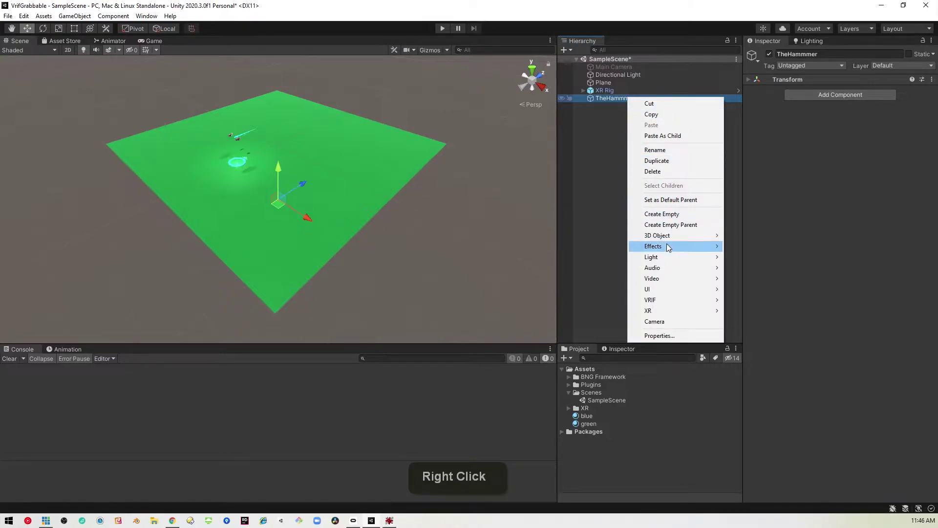
pyautogui.moveTo(683, 235)
pyautogui.click(750, 236)
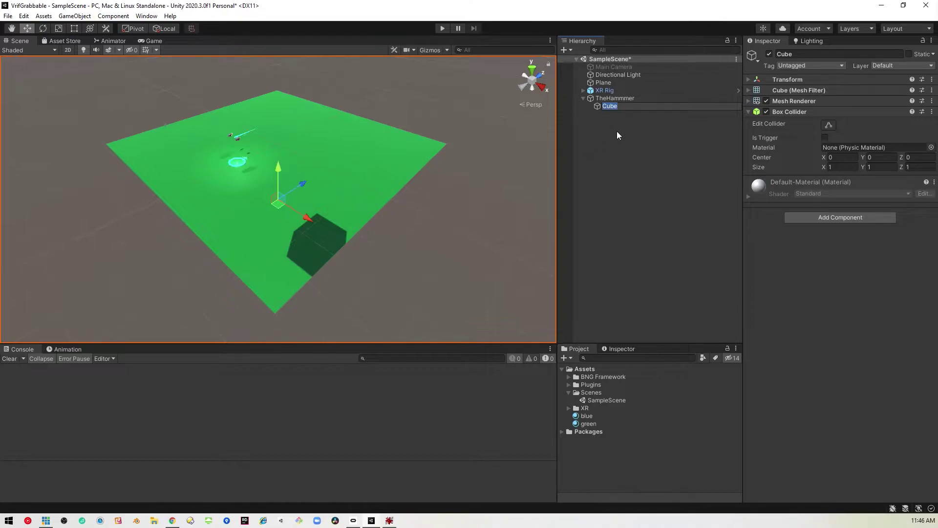
# Reset the Transform of the parent TheHammmer object.
pyautogui.click(629, 98)
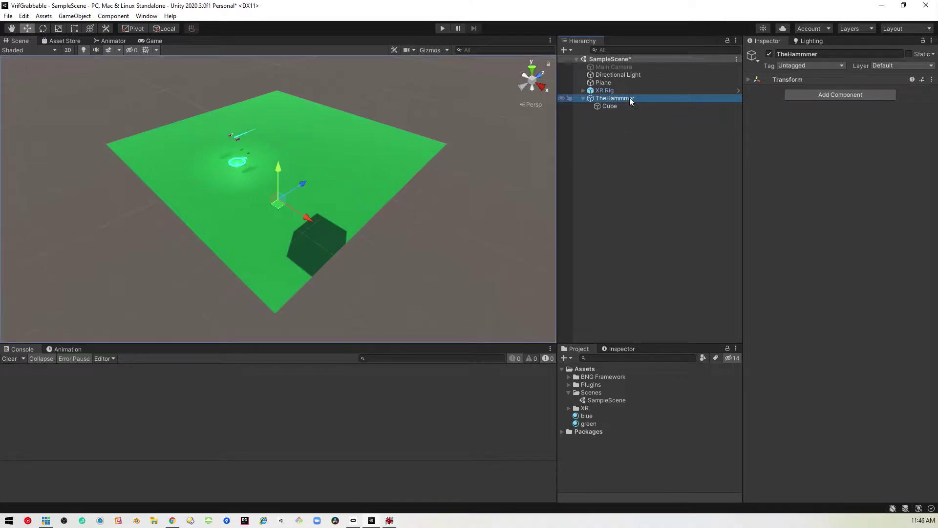
pyautogui.moveTo(278, 165); pyautogui.dragTo(368, 142)
pyautogui.moveTo(423, 174); pyautogui.dragTo(394, 172, button='right')
pyautogui.press('d')
pyautogui.press('s')
pyautogui.press('a')
pyautogui.press('s')
pyautogui.press('w')
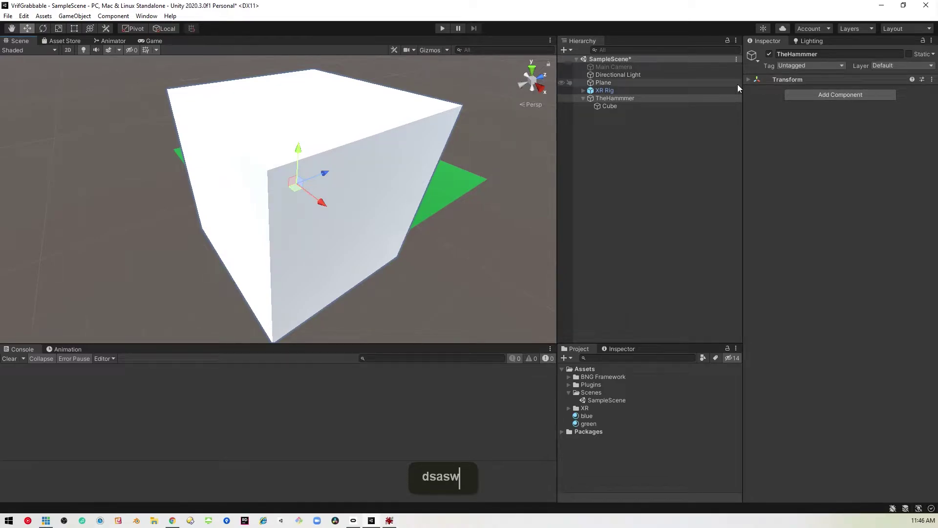
pyautogui.click(769, 80)
pyautogui.rightClick(812, 79)
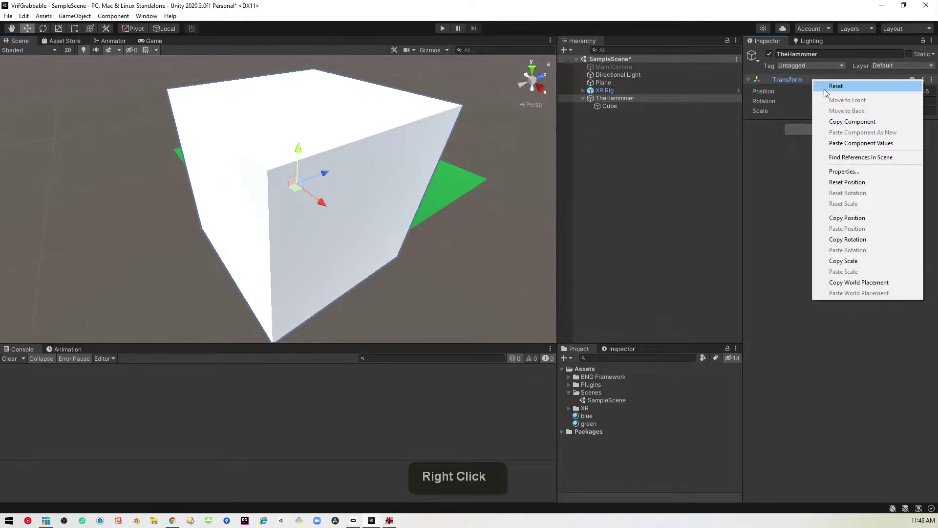
pyautogui.click(824, 89)
# Raise TheHammmer above the green plane to a Y position of about 0.618.
pyautogui.moveTo(429, 193); pyautogui.dragTo(405, 194, button='right')
pyautogui.press('w')
pyautogui.press('w')
pyautogui.press('e')
pyautogui.press('w')
pyautogui.press('d')
pyautogui.press('w')
pyautogui.press('d')
pyautogui.press('w')
pyautogui.press('w')
pyautogui.moveTo(299, 163); pyautogui.dragTo(321, 116)
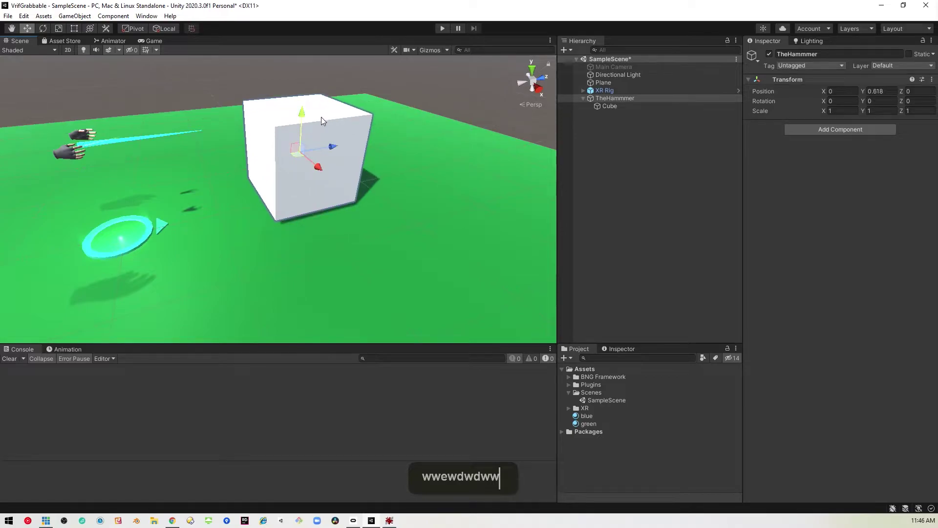
# Set the child Cube's scale to X 0.1, Y 0.1 and Z 0.2 for the hammer head.
pyautogui.click(610, 106)
pyautogui.click(831, 107)
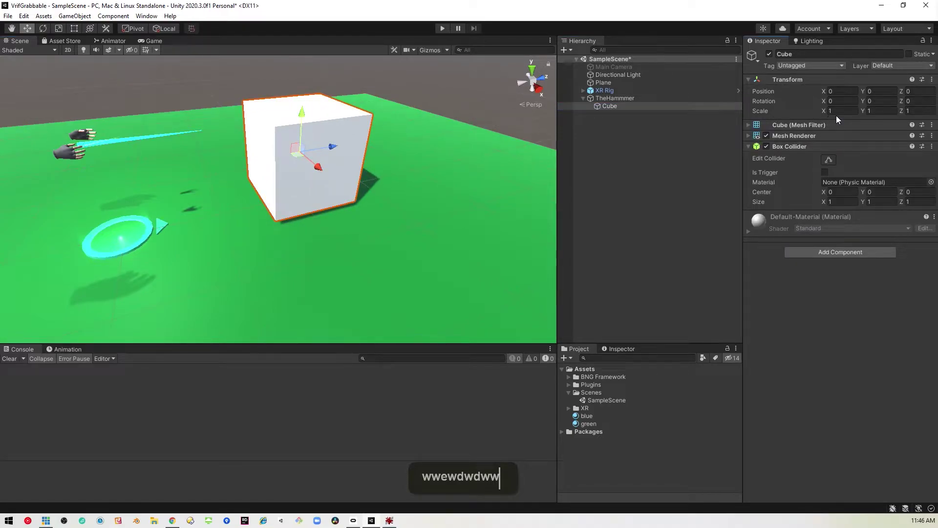
pyautogui.write('.1')
pyautogui.press('Tab')
pyautogui.write('.1')
pyautogui.press('Tab')
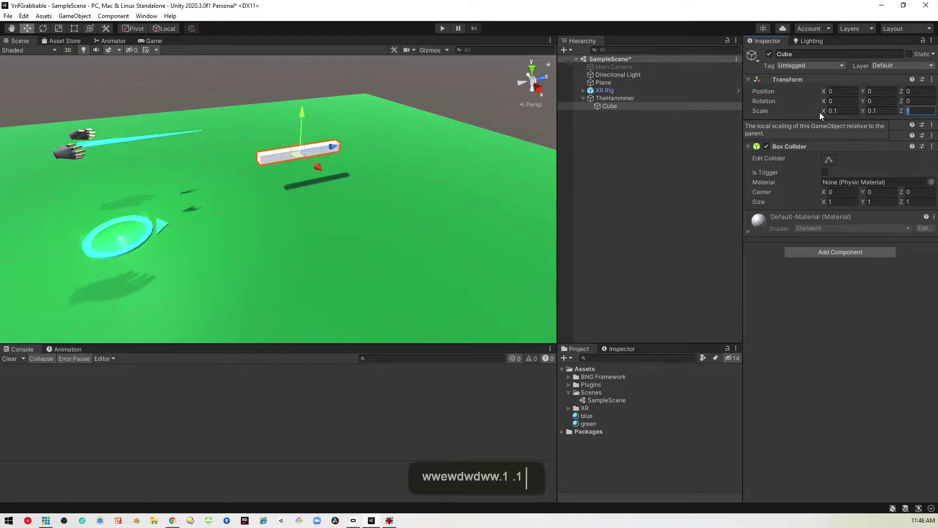
pyautogui.write('.2')
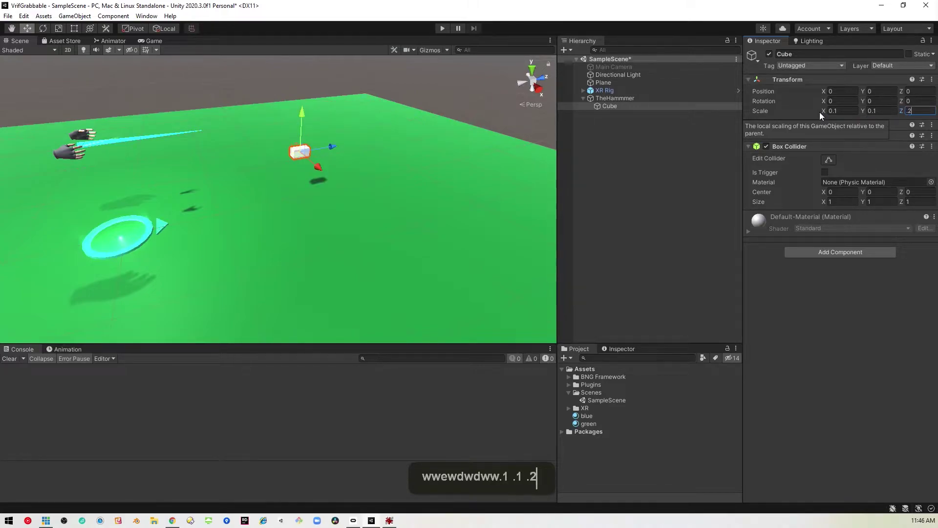
pyautogui.press('Return')
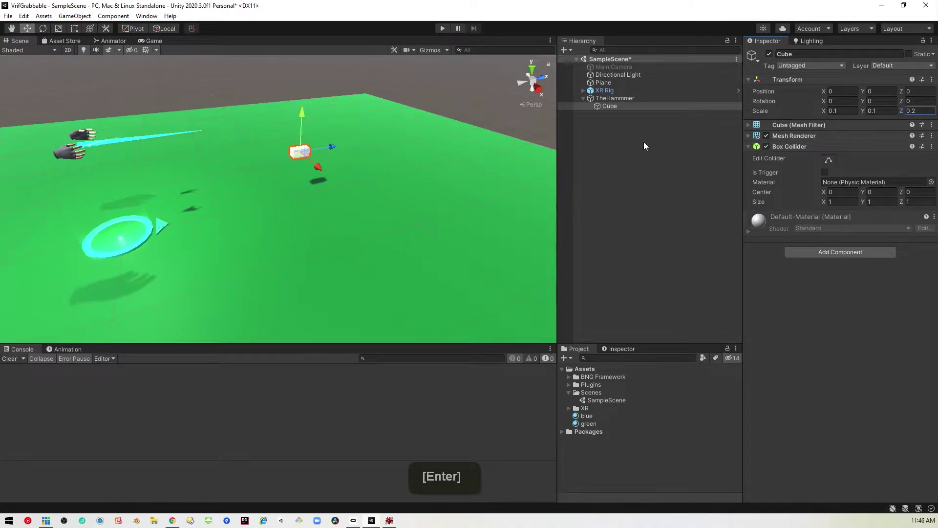
# Add a 3D cylinder as a child of TheHammmer.
pyautogui.moveTo(542, 213); pyautogui.dragTo(522, 141, button='right')
pyautogui.press('w')
pyautogui.press('w')
pyautogui.press('w')
pyautogui.press('e')
pyautogui.press('w')
pyautogui.press('q')
pyautogui.press('w')
pyautogui.click(636, 100)
pyautogui.rightClick(640, 99)
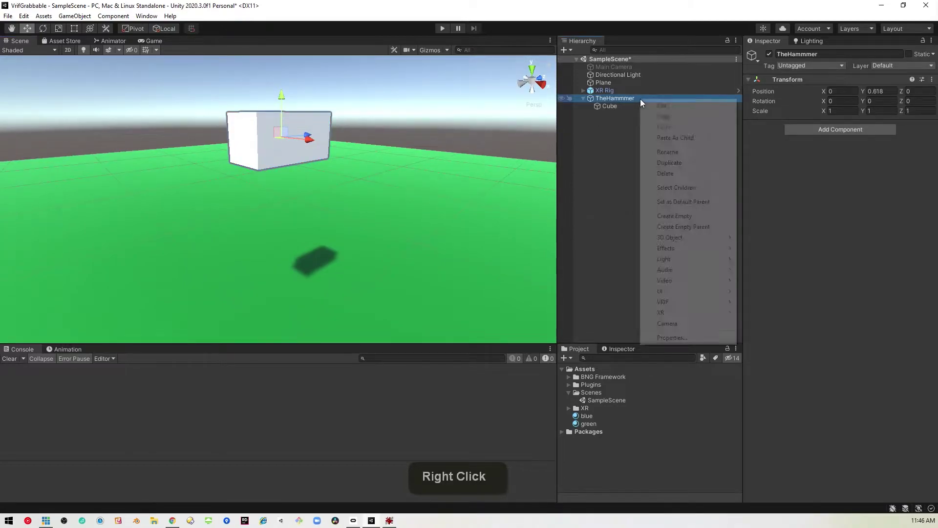
pyautogui.moveTo(675, 238)
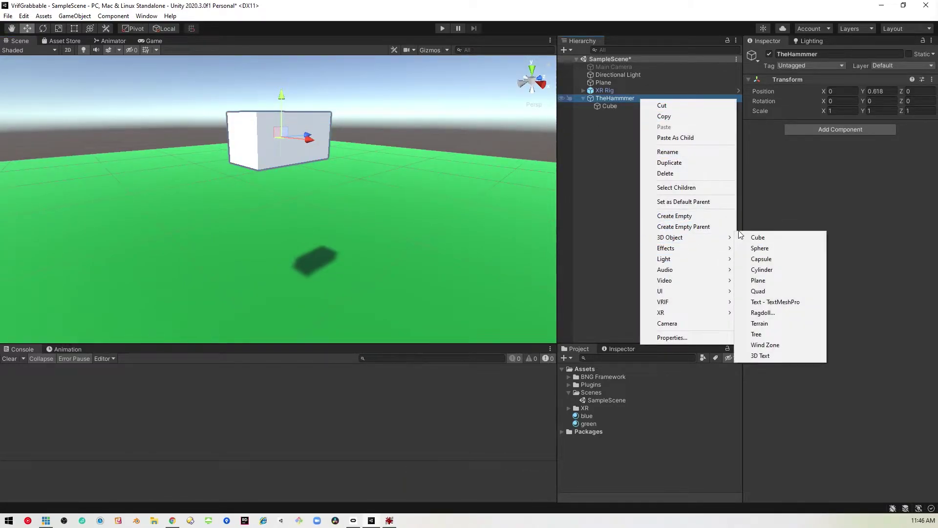
pyautogui.click(765, 270)
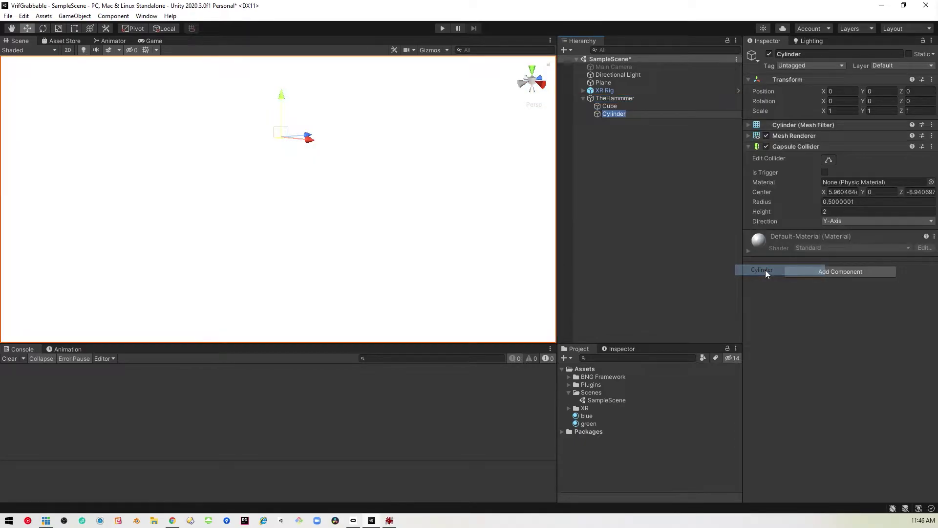
# Set the Cylinder's scale to X 0.02, Y 0.1 and Z 0.02 for a thin handle.
pyautogui.click(831, 112)
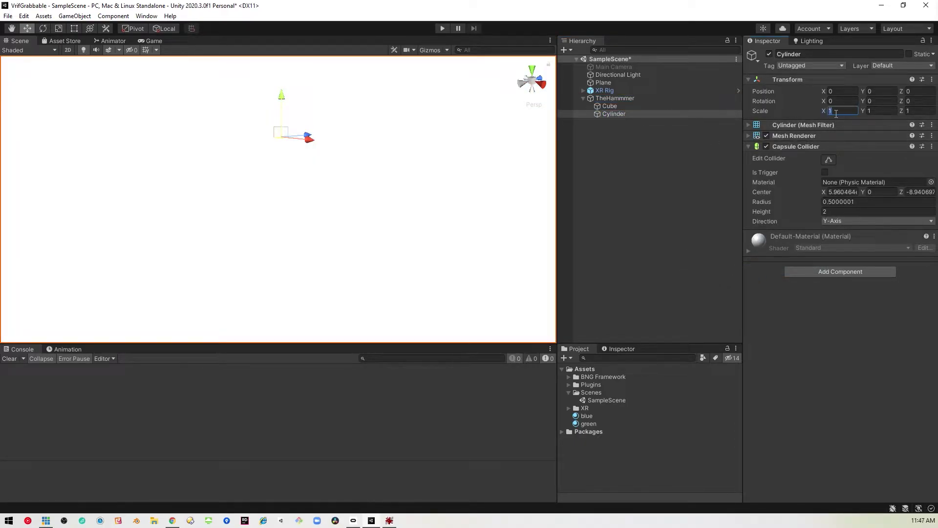
pyautogui.write('.02')
pyautogui.press('Tab')
pyautogui.write('.1')
pyautogui.press('Tab')
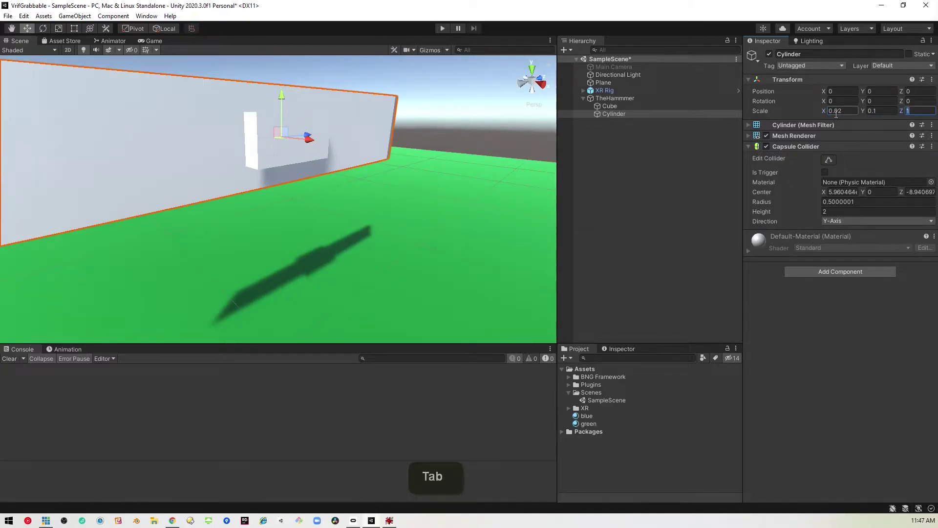
pyautogui.write('.02')
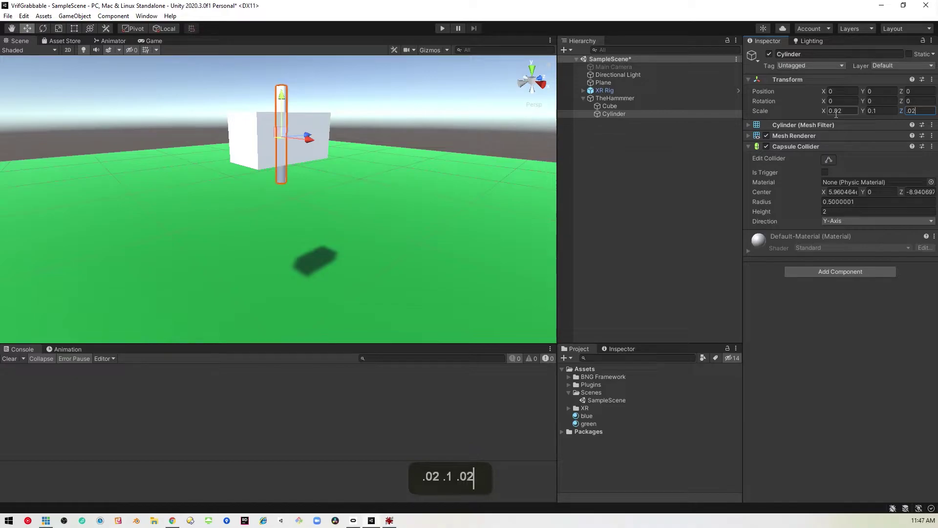
pyautogui.press('Return')
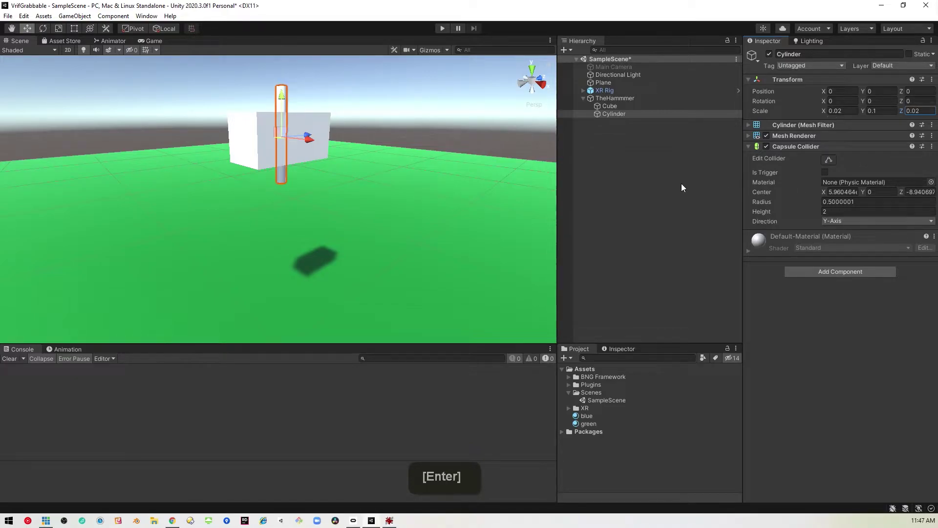
# Lower the Cylinder beneath the hammer head to a local Y position of about -0.146.
pyautogui.keyDown('alt'); pyautogui.moveTo(298, 169); pyautogui.dragTo(342, 156); pyautogui.keyUp('alt')
pyautogui.press('w')
pyautogui.moveTo(342, 155); pyautogui.dragTo(292, 156, button='right')
pyautogui.press('d')
pyautogui.press('s')
pyautogui.press('e')
pyautogui.press('s')
pyautogui.press('w')
pyautogui.press('q')
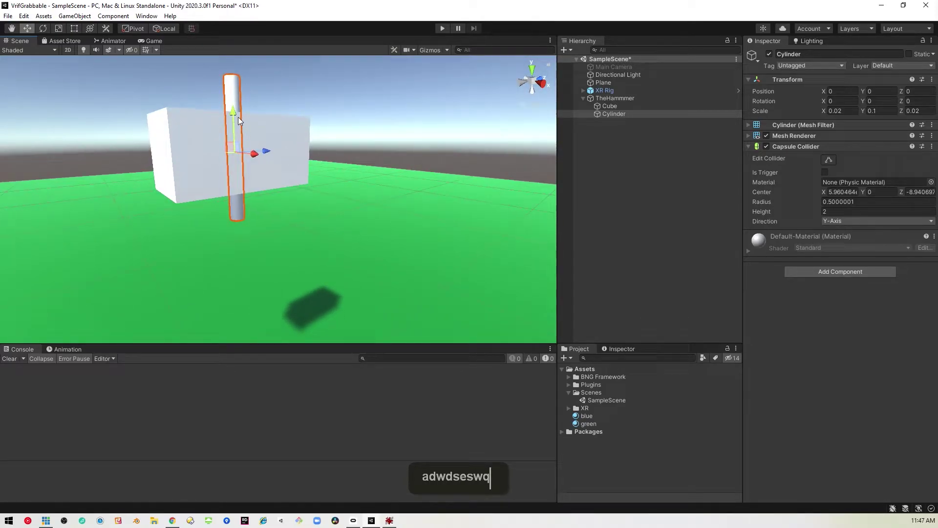
pyautogui.moveTo(233, 110); pyautogui.dragTo(234, 208)
# Create an empty child of TheHammmer named GrabPoint and lower it onto the handle at a Y position of about -0.157.
pyautogui.moveTo(234, 207); pyautogui.dragTo(301, 197, button='right')
pyautogui.press('q')
pyautogui.press('e')
pyautogui.press('w')
pyautogui.press('e')
pyautogui.press('s')
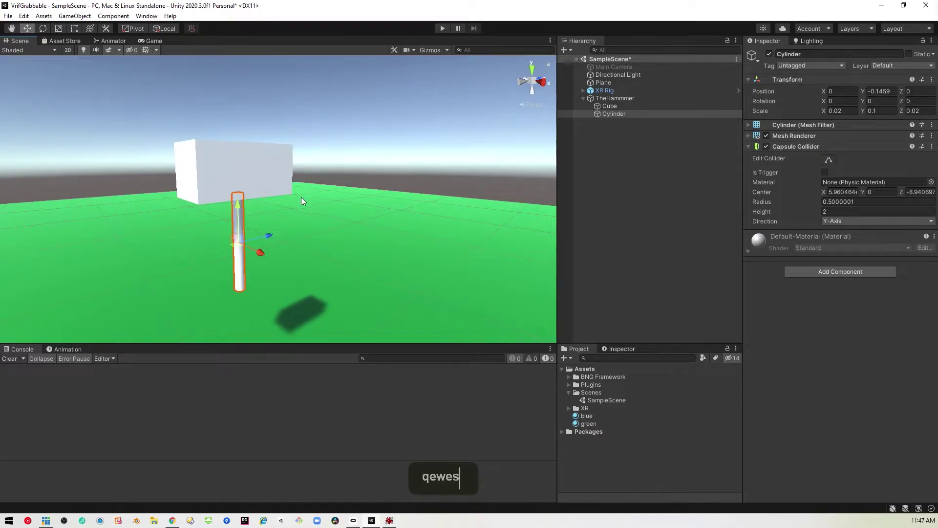
pyautogui.click(627, 98)
pyautogui.rightClick(630, 97)
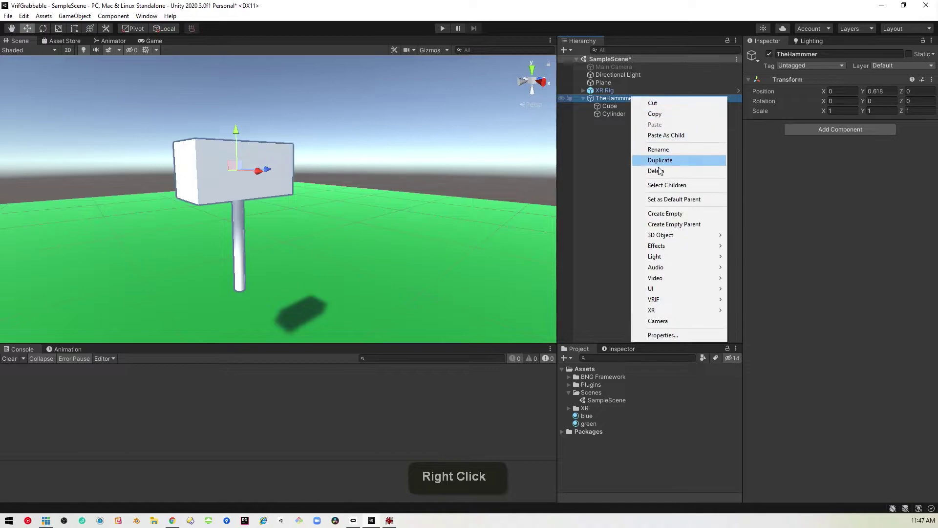
pyautogui.click(657, 213)
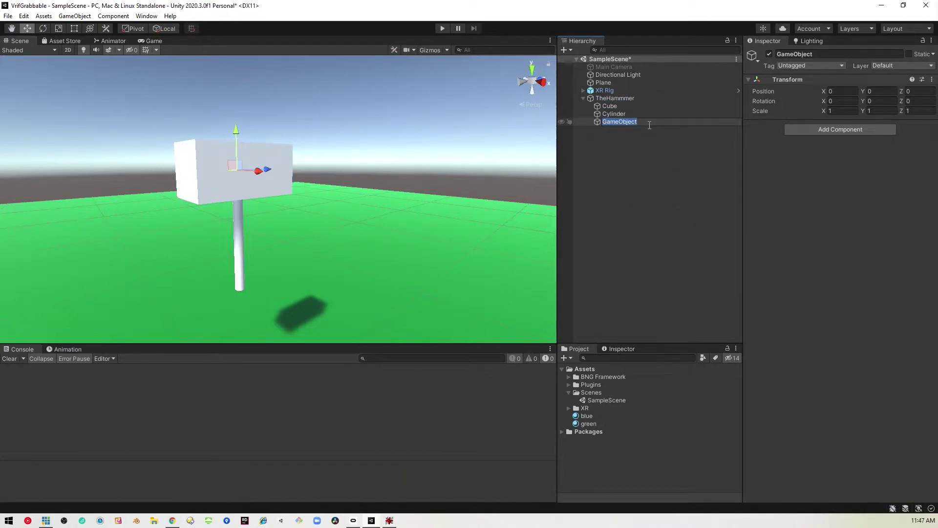
pyautogui.write('GrabPoint')
pyautogui.press('Return')
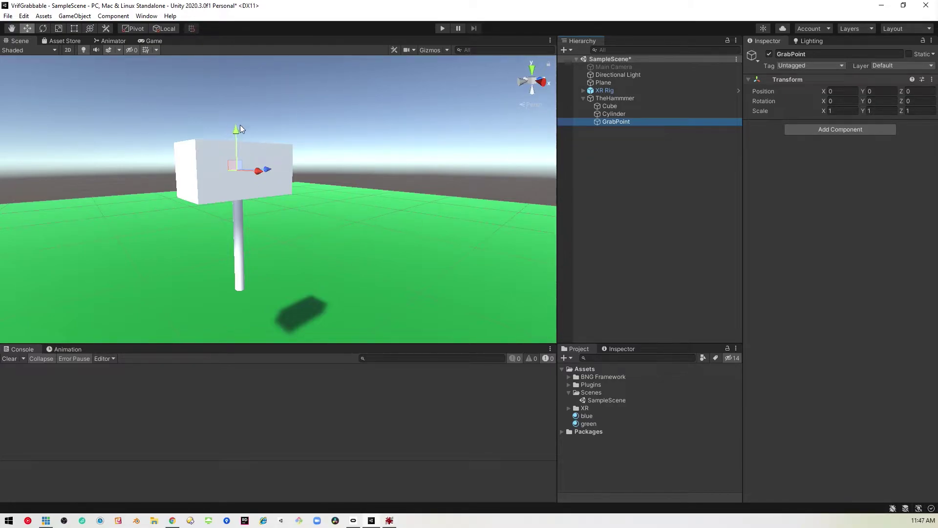
pyautogui.moveTo(238, 128); pyautogui.dragTo(228, 209)
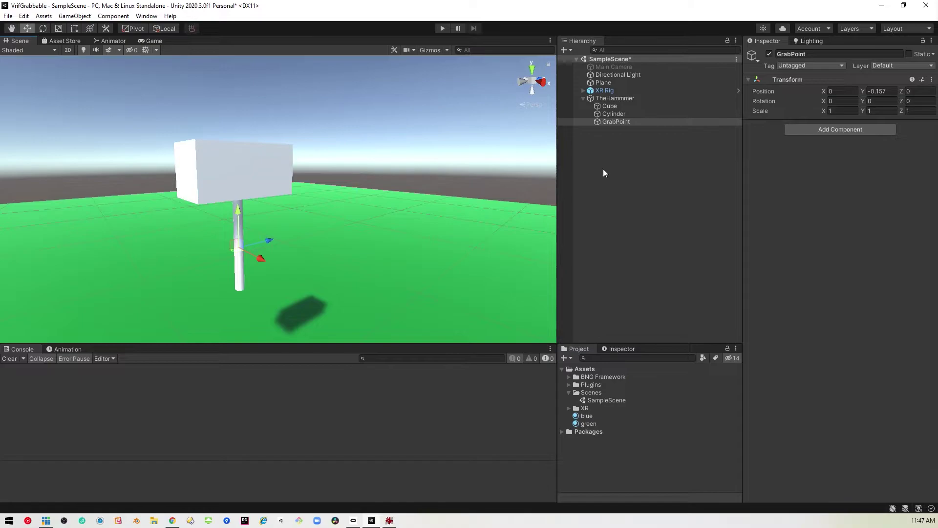
# Add a Rigidbody component to the parent TheHammmer object.
pyautogui.click(640, 98)
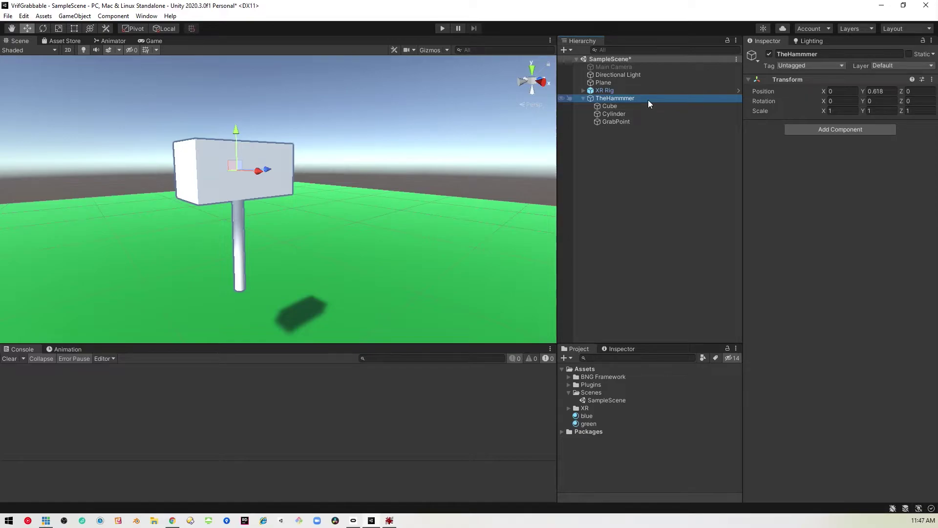
pyautogui.click(811, 130)
pyautogui.write('rigi')
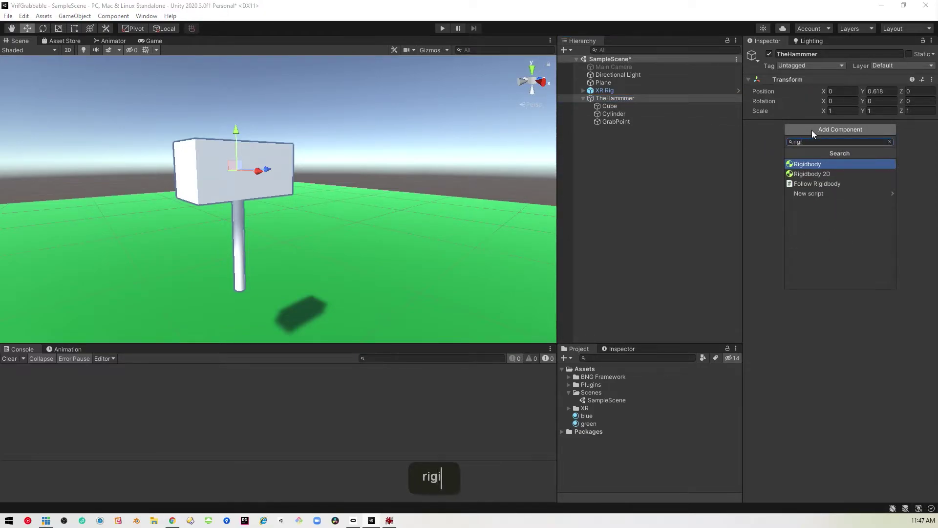
pyautogui.press('Return')
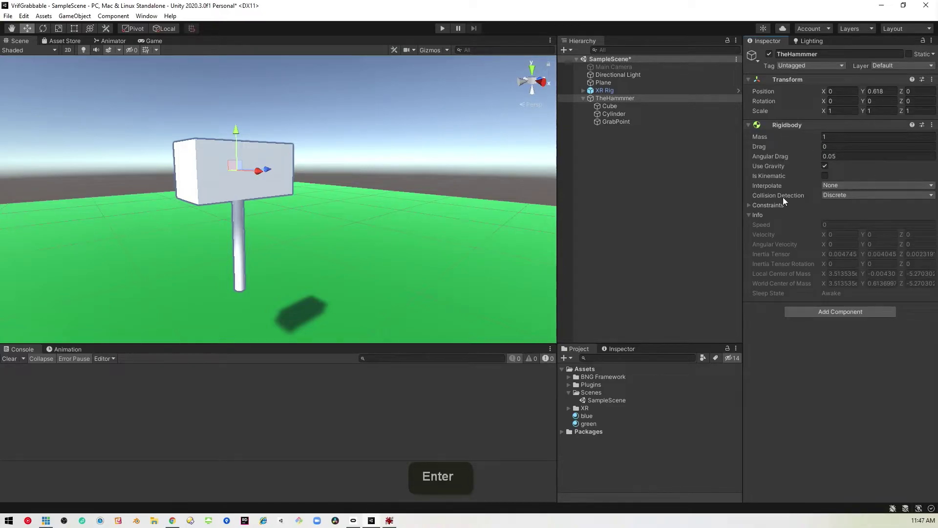
# Set the Rigidbody's collision detection to Continuous and its mass to 10, and collapse the component.
pyautogui.click(841, 195)
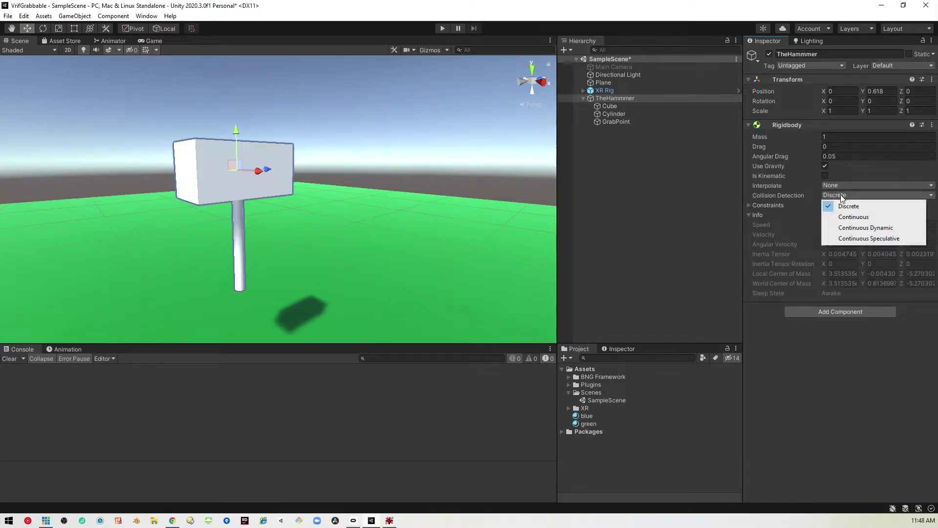
pyautogui.click(848, 216)
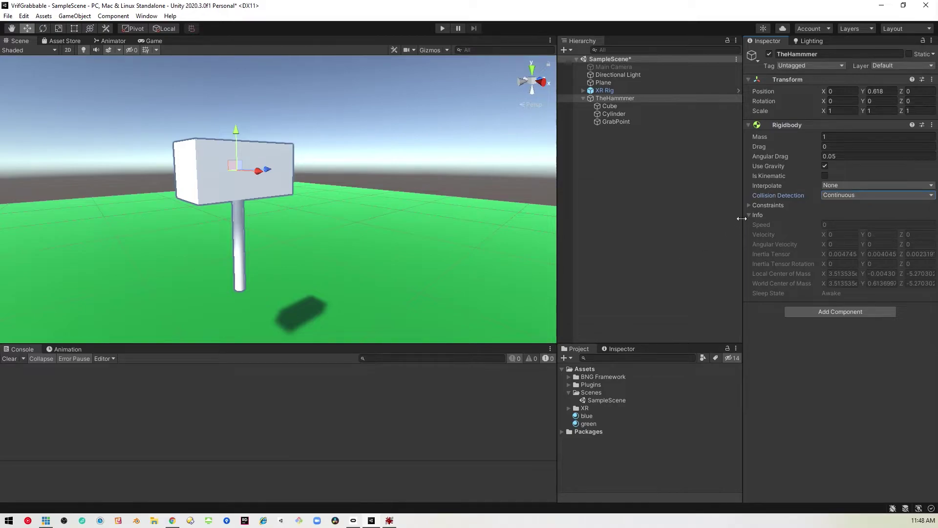
pyautogui.click(842, 137)
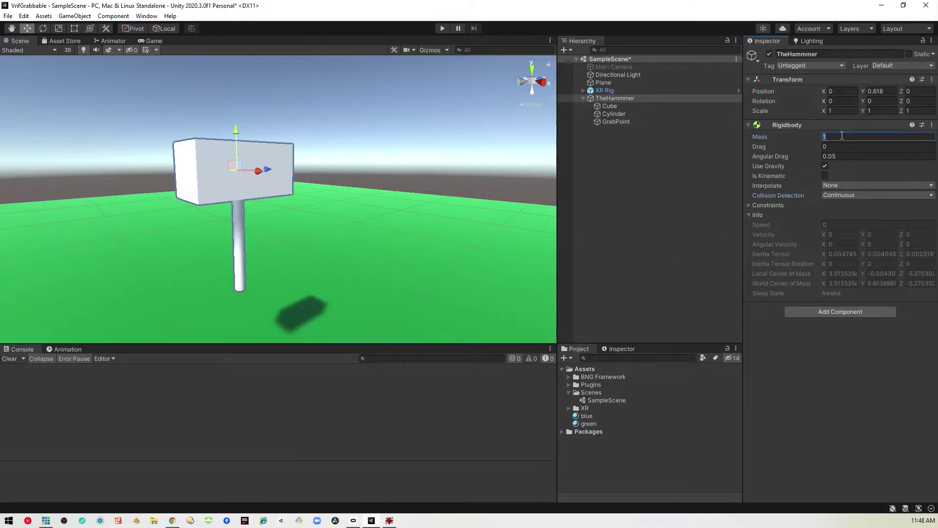
pyautogui.write('10')
pyautogui.press('Return')
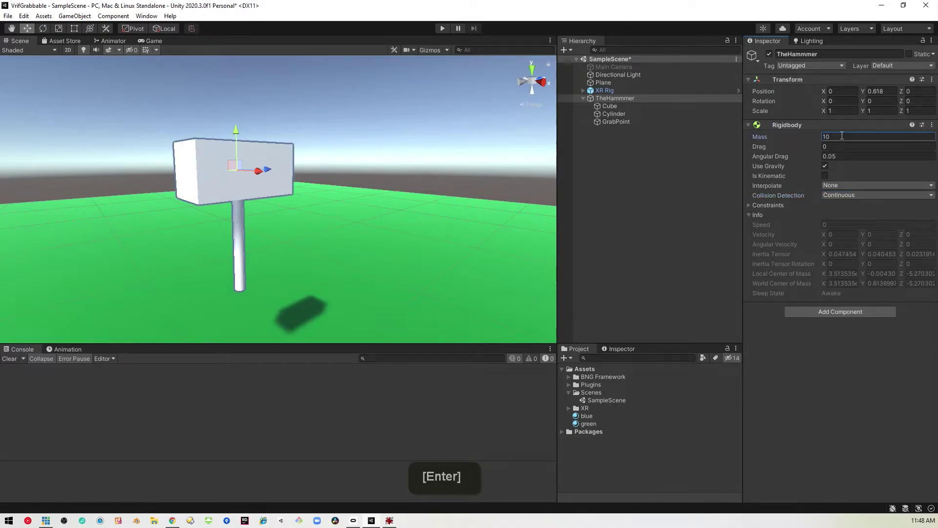
pyautogui.click(749, 126)
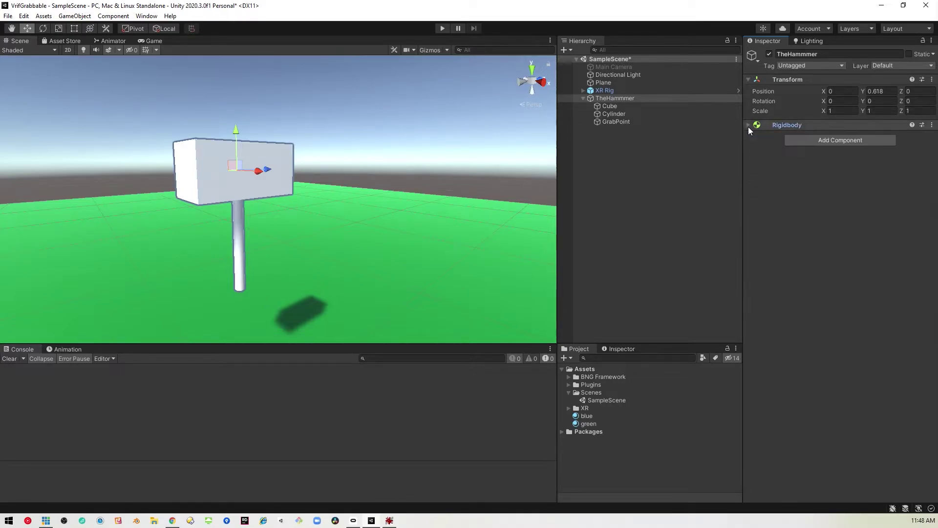
# Add a Box Collider component to TheHammmer and briefly toggle its collider editing on and off.
pyautogui.click(821, 139)
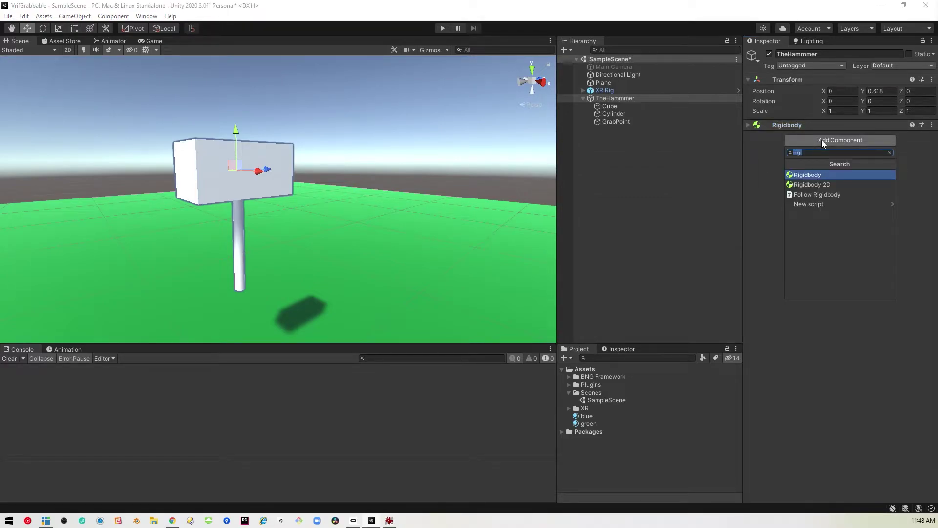
pyautogui.write('box')
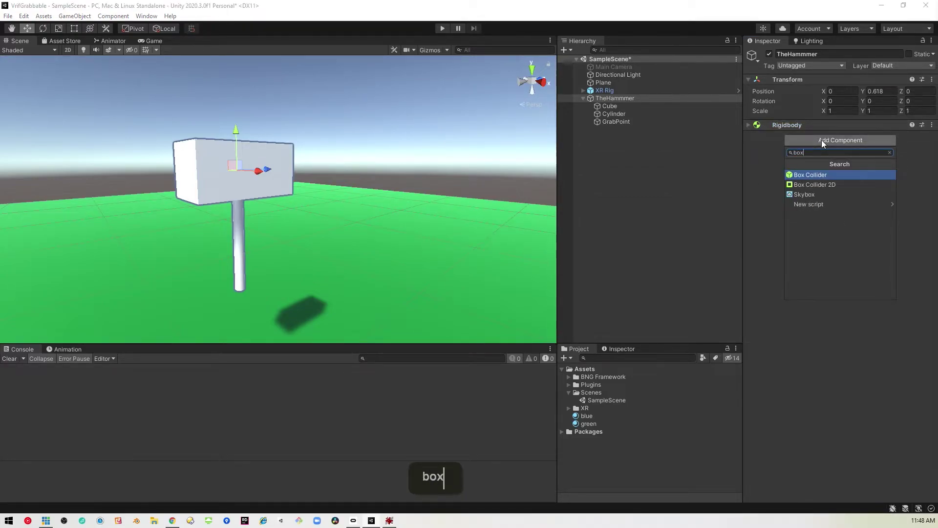
pyautogui.press('Return')
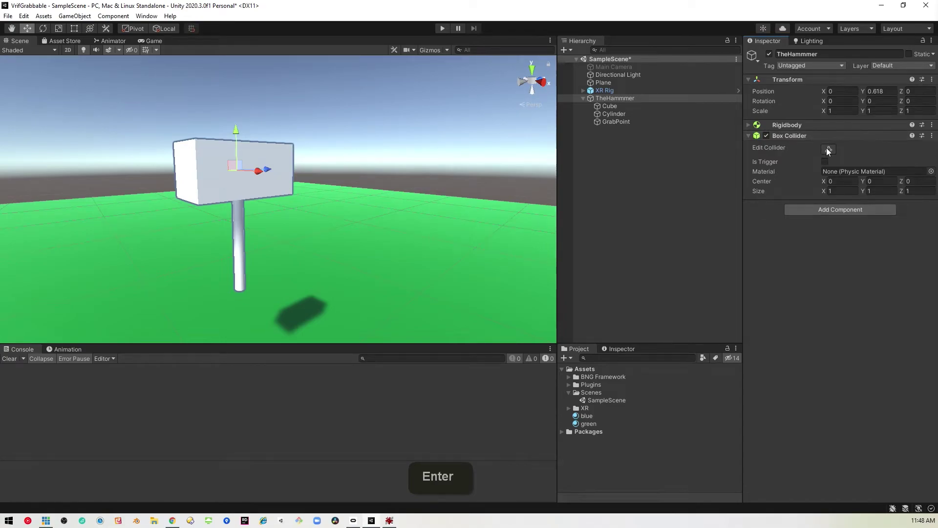
pyautogui.click(827, 149)
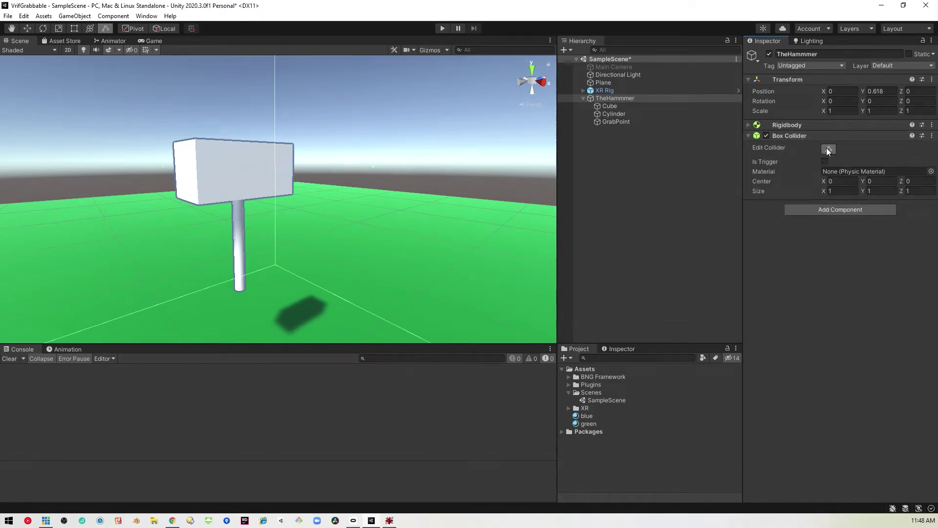
pyautogui.click(827, 149)
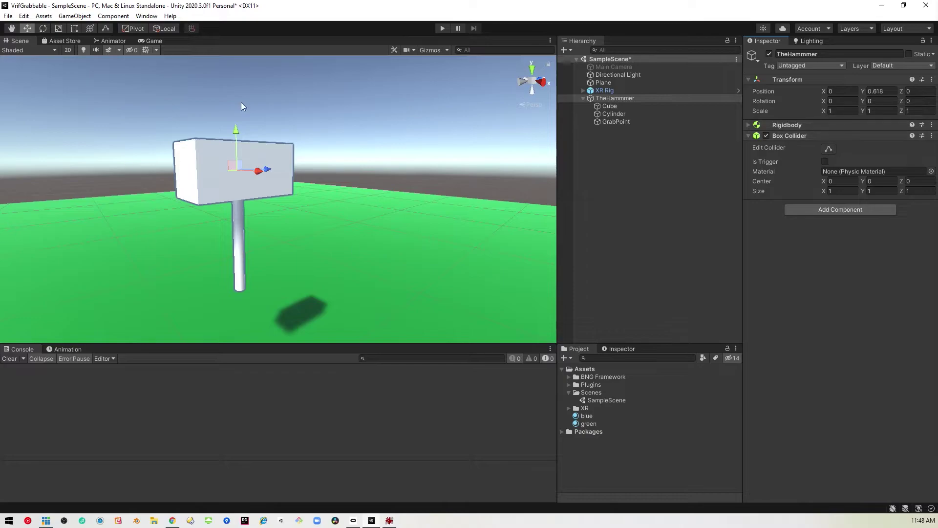
# Set the Box Collider's size to X 0.1, Y 0.1 and Z 0.2, and collapse the component.
pyautogui.click(836, 190)
pyautogui.write('.1')
pyautogui.press('Tab')
pyautogui.write('.1')
pyautogui.press('Tab')
pyautogui.write('.2')
pyautogui.press('Return')
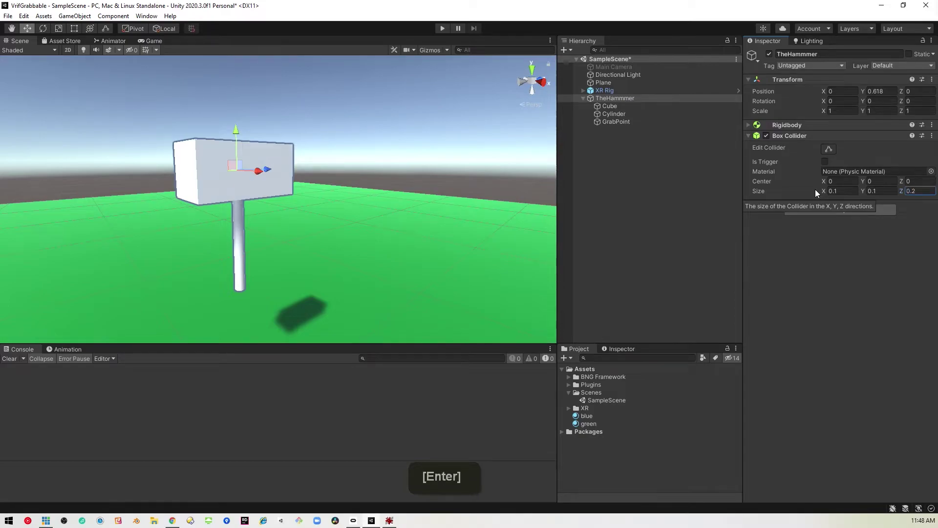
pyautogui.click(749, 136)
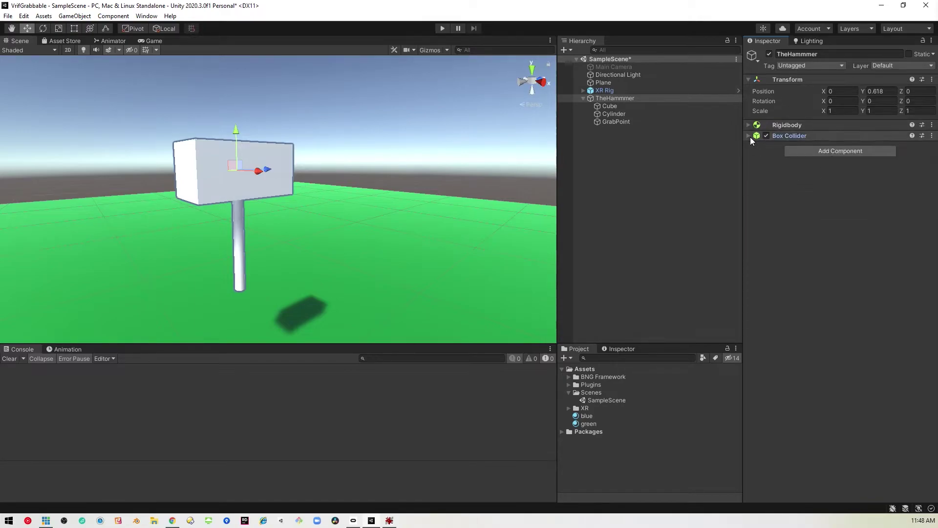
# Add a Capsule Collider component to TheHammmer and turn on its collider editing to show the outline.
pyautogui.click(829, 151)
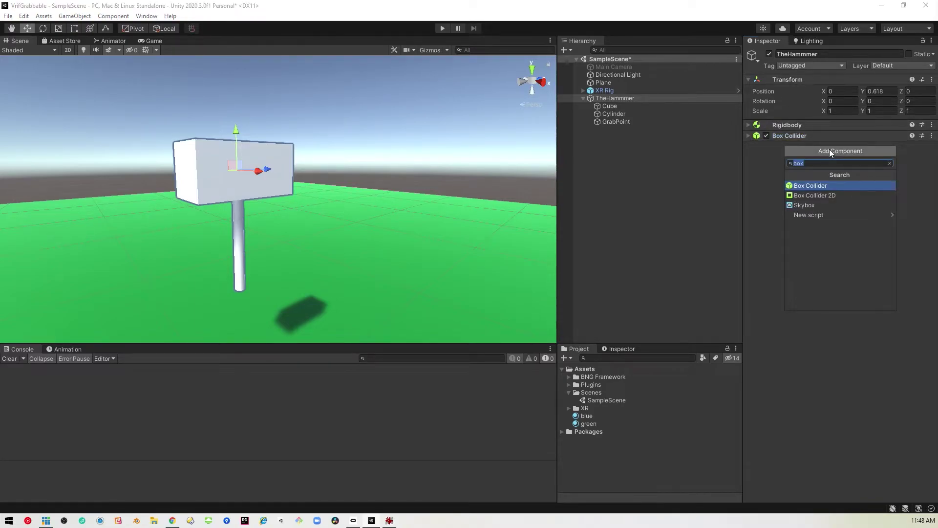
pyautogui.write('cap')
pyautogui.press('Return')
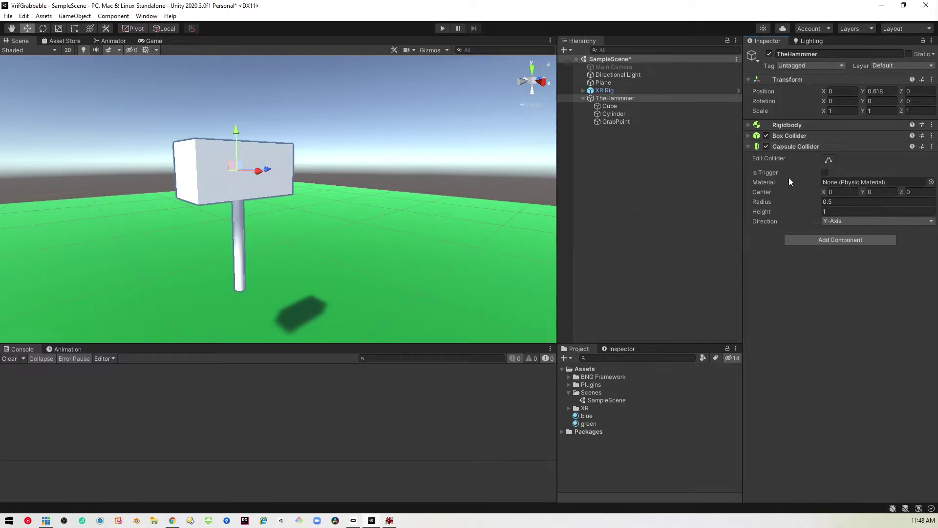
pyautogui.click(829, 160)
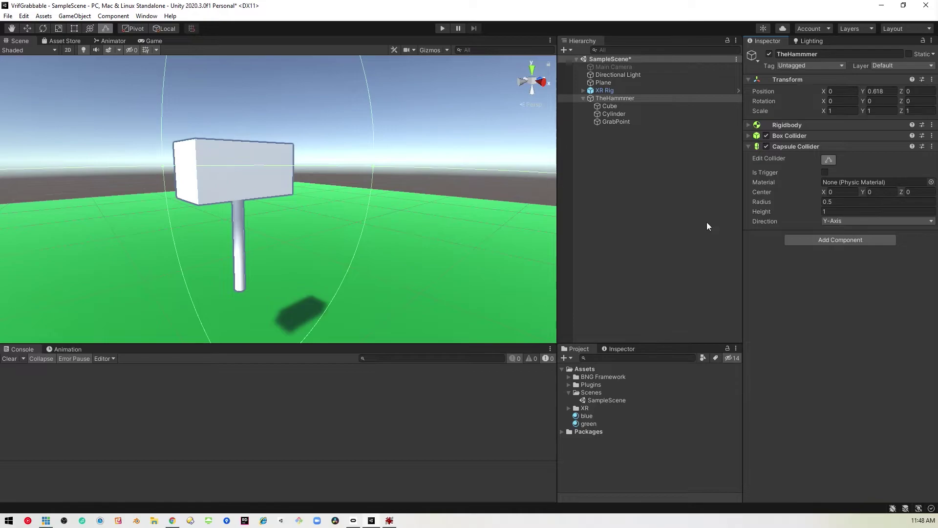
# Set the Capsule Collider's radius to 0.01 and its height to 0.2.
pyautogui.click(846, 202)
pyautogui.write('0.1')
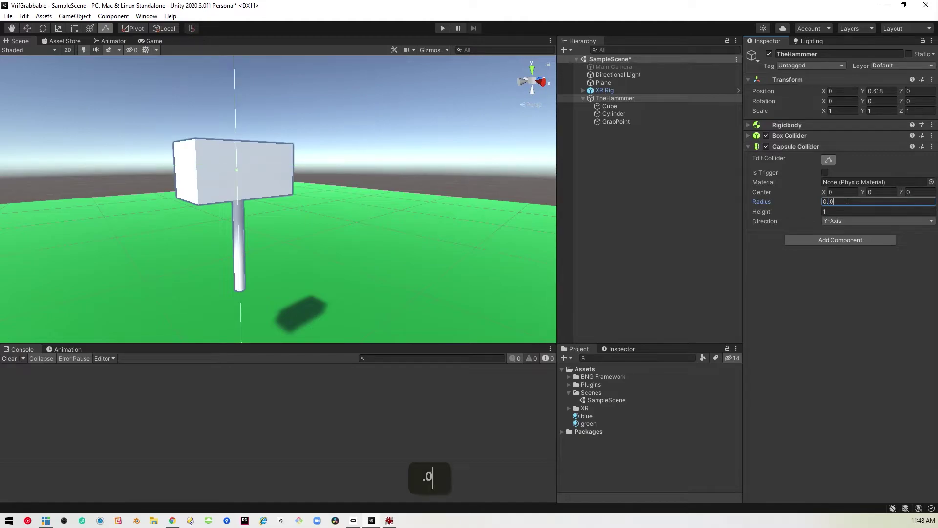
pyautogui.write('01')
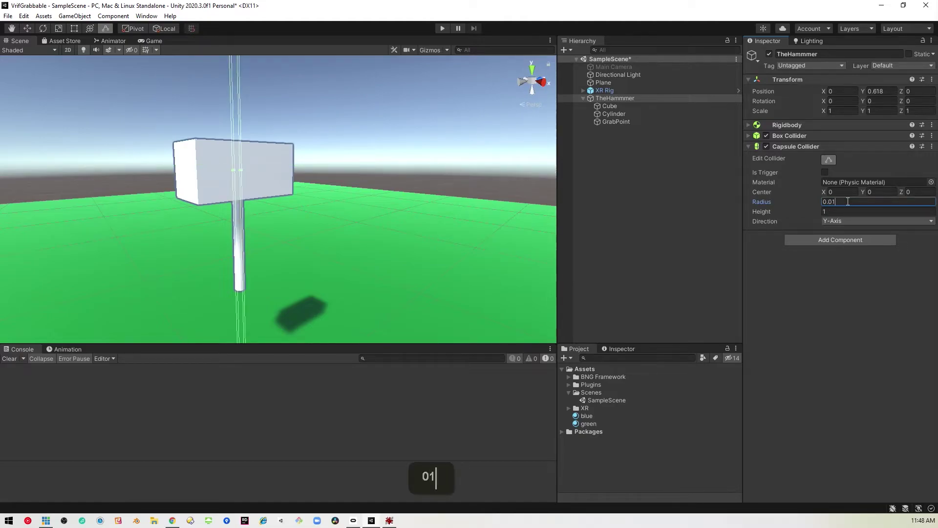
pyautogui.press('Return')
pyautogui.click(826, 212)
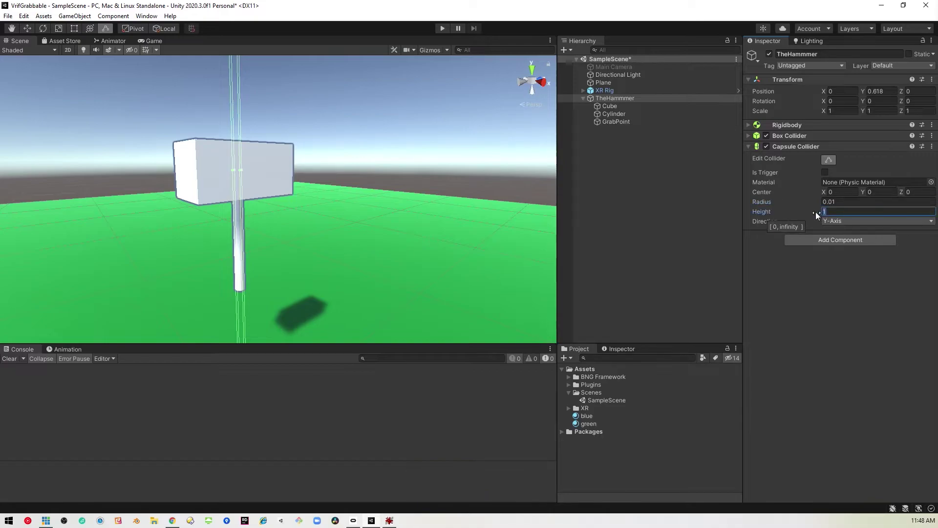
pyautogui.write('.3')
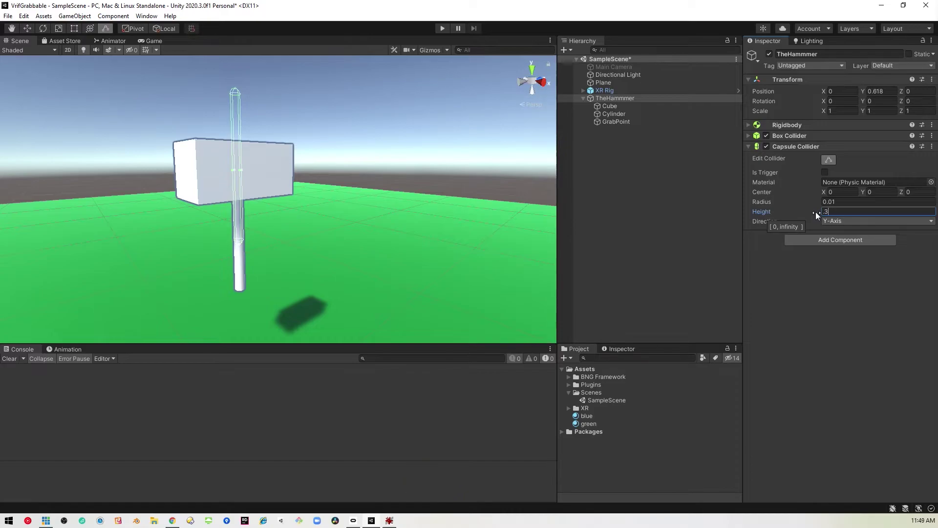
pyautogui.press('BackSpace')
pyautogui.write('2')
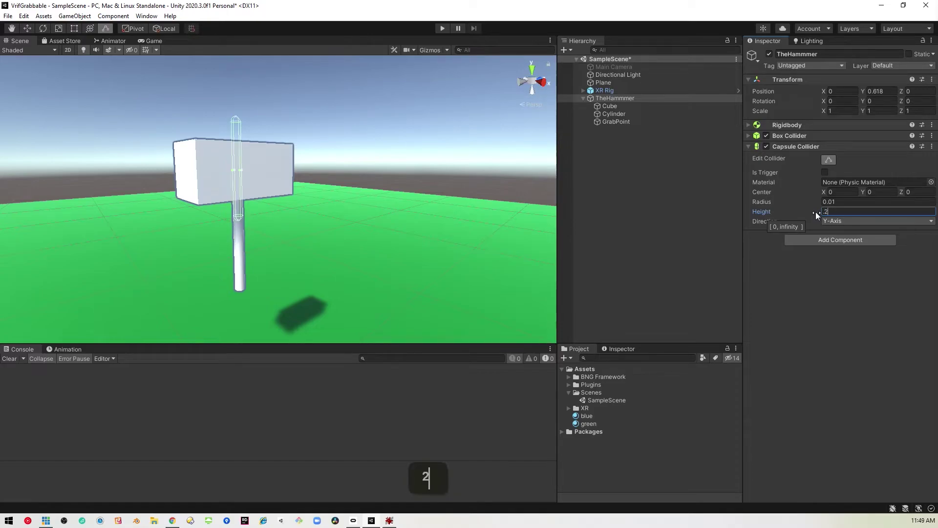
pyautogui.press('Return')
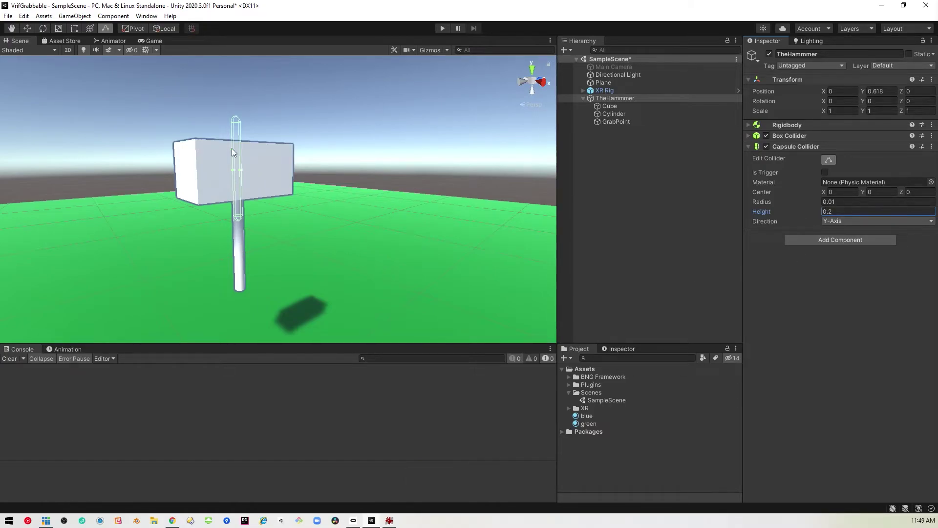
# Set the Capsule Collider's center Y to -0.15 so it covers the handle, and collapse the component.
pyautogui.click(878, 191)
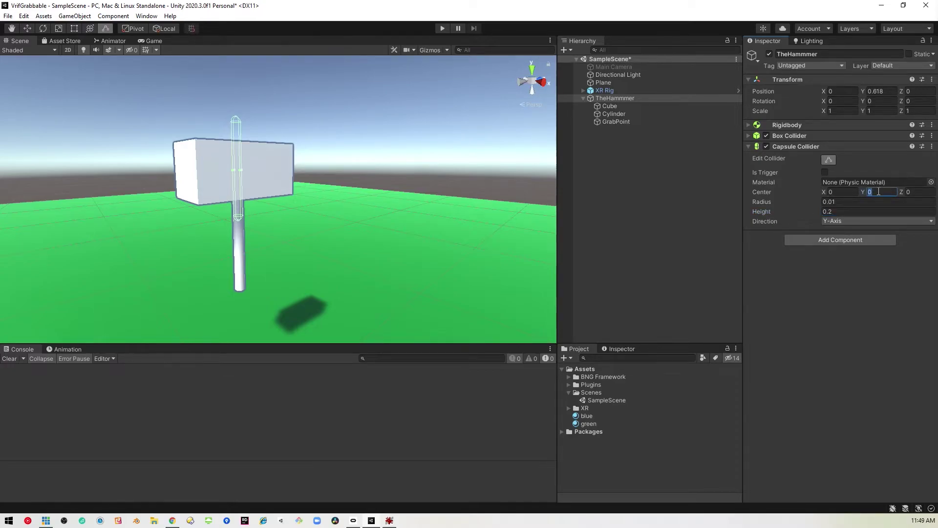
pyautogui.write('-.1')
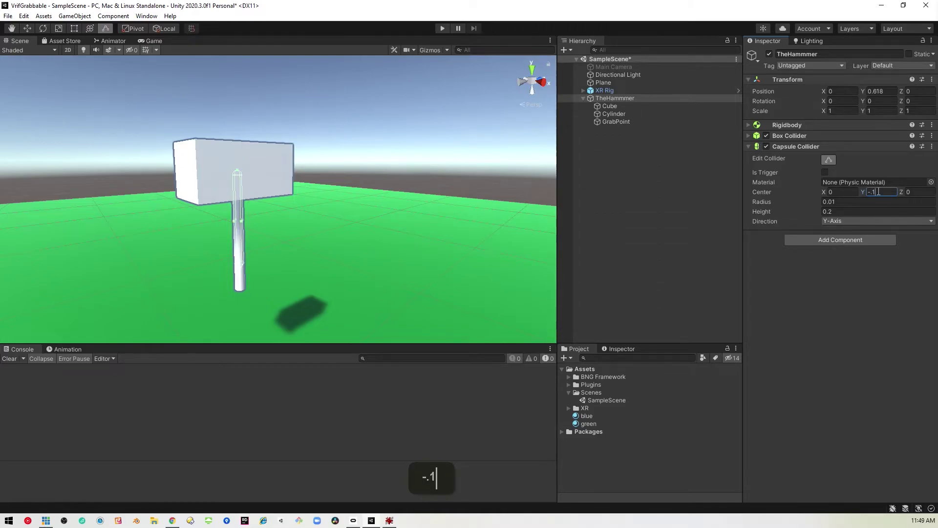
pyautogui.press('BackSpace')
pyautogui.write('05')
pyautogui.press('Left')
pyautogui.press('Left')
pyautogui.press('Delete')
pyautogui.write('1')
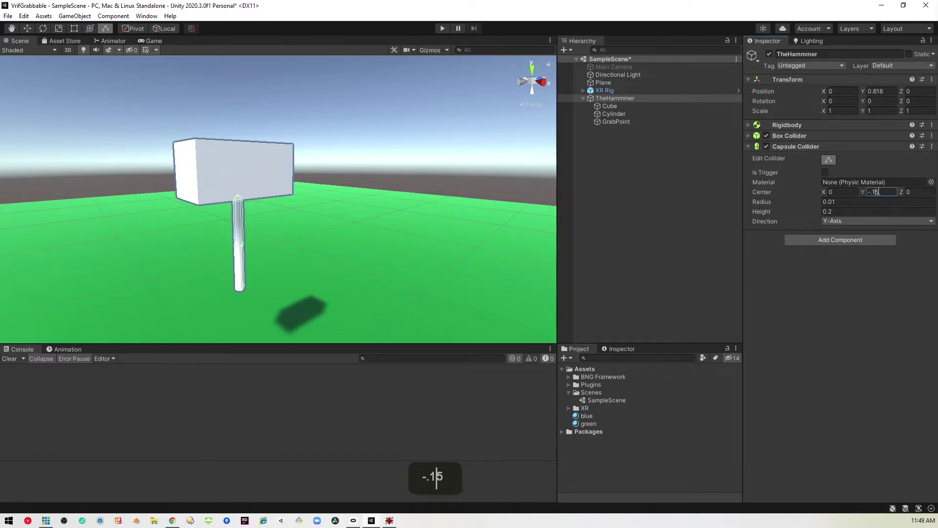
pyautogui.press('Return')
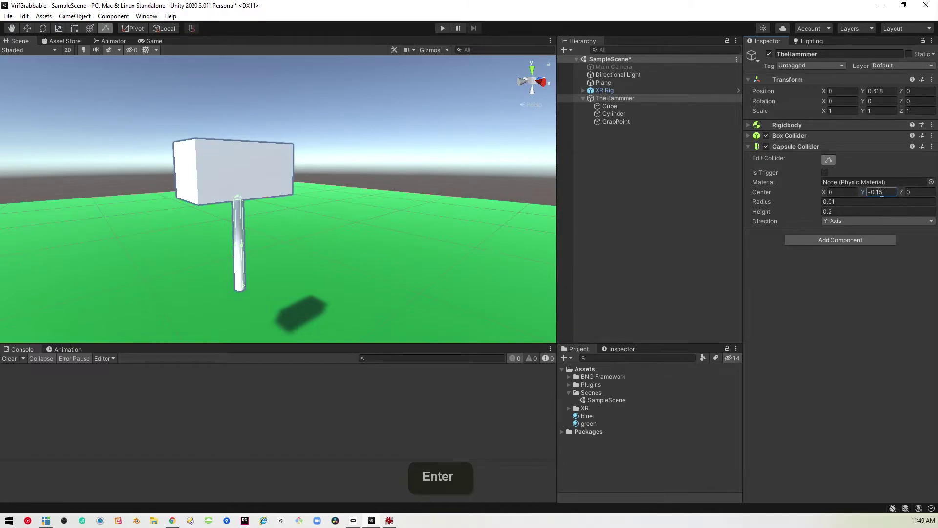
pyautogui.moveTo(411, 324); pyautogui.dragTo(399, 269, button='right')
pyautogui.press('w')
pyautogui.press('s')
pyautogui.press('q')
pyautogui.press('e')
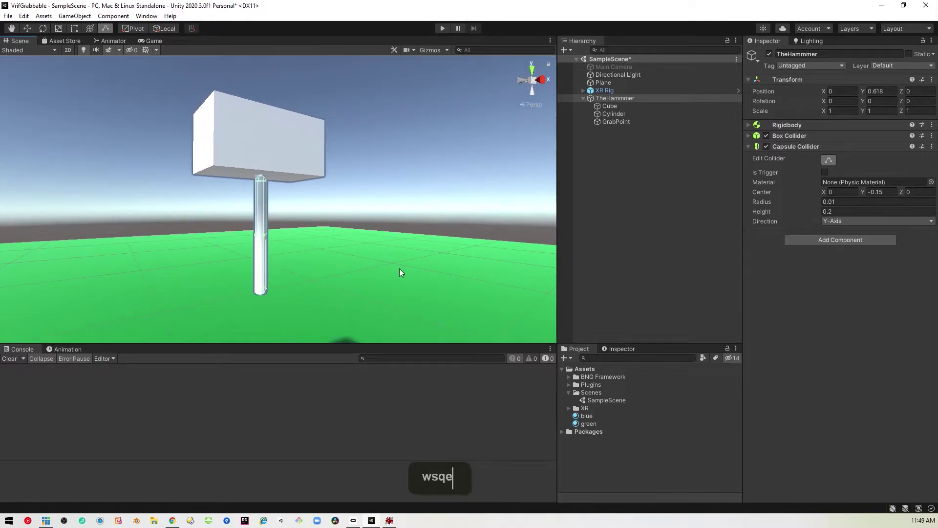
pyautogui.click(748, 146)
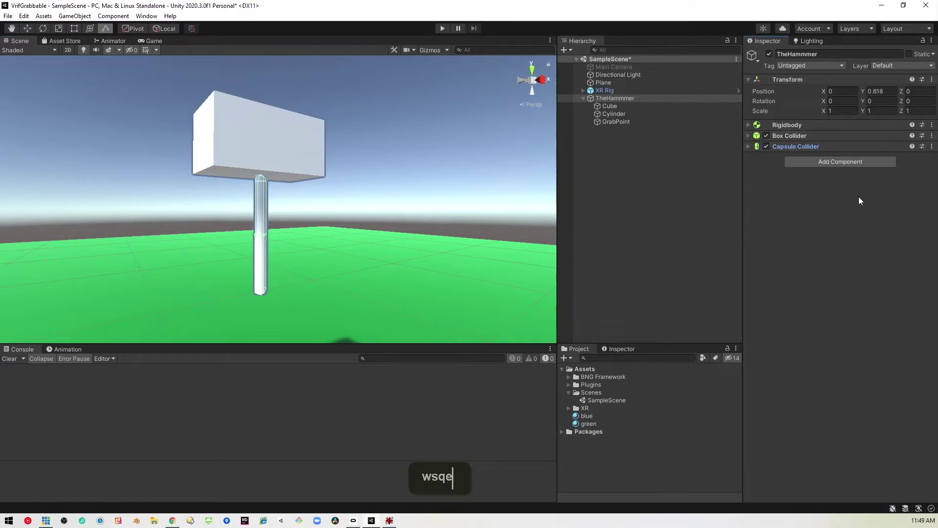
# Add the Grabbable script component to the parent TheHammmer object.
pyautogui.click(644, 98)
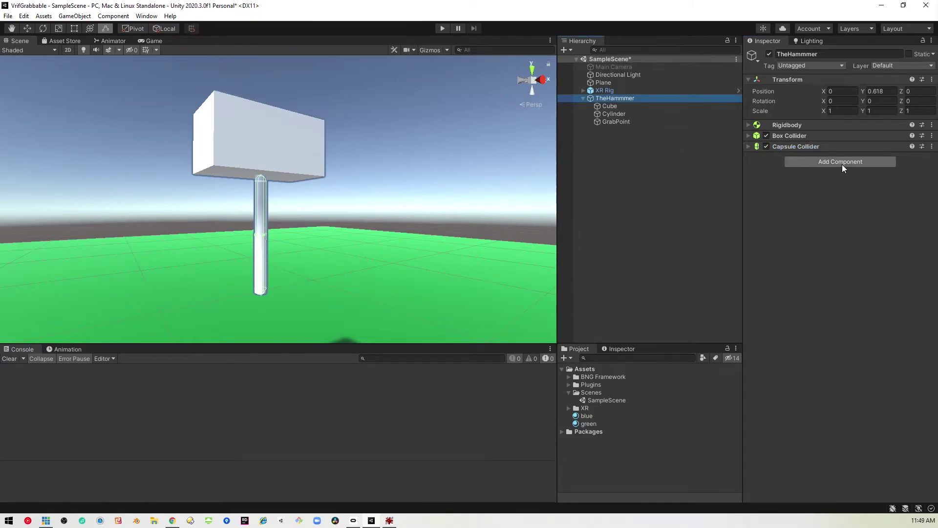
pyautogui.click(855, 158)
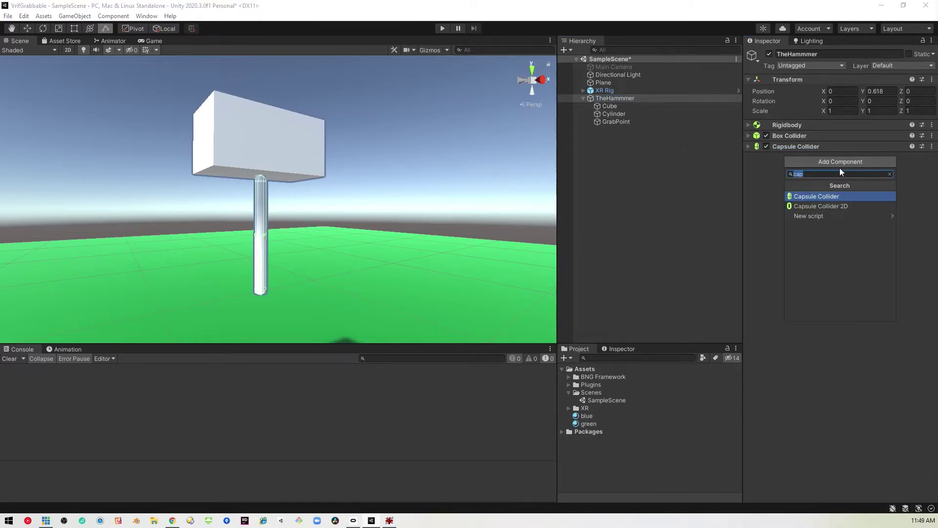
pyautogui.write('grab')
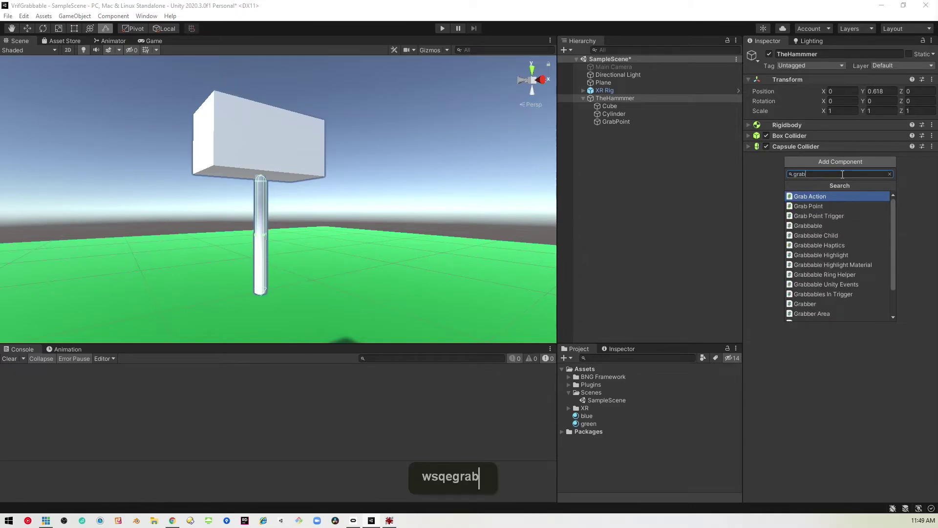
pyautogui.press('Down')
pyautogui.press('Down')
pyautogui.press('Down')
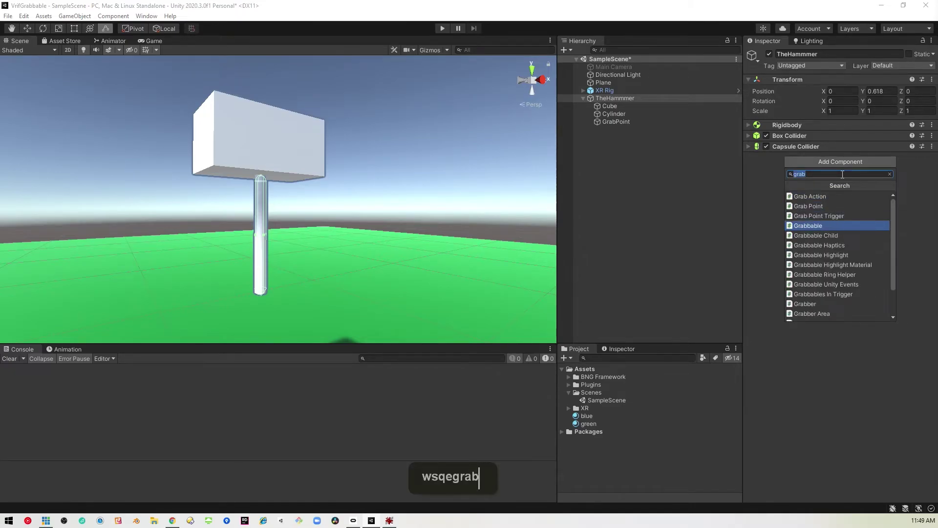
pyautogui.press('Return')
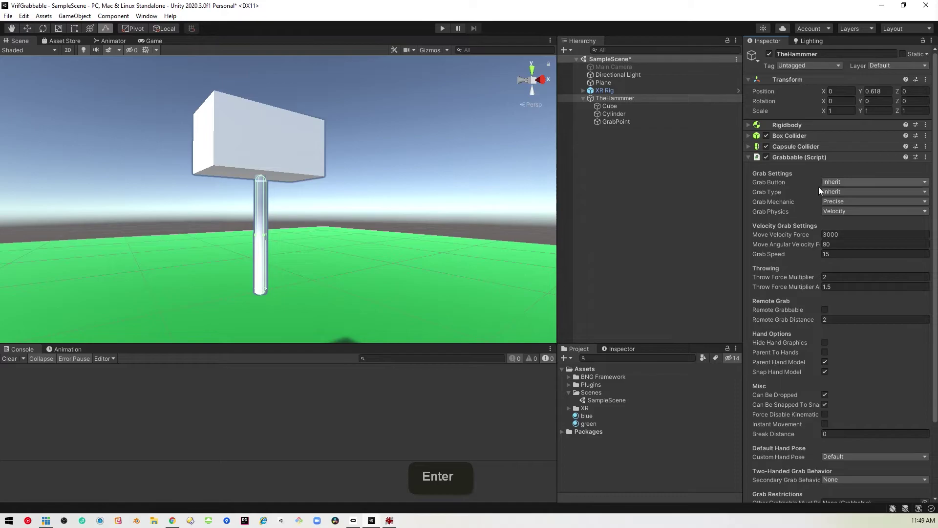
# Set the Grabbable's grab physics to Physics Joint and make it remote grabbable with a remote grab distance of 10.
pyautogui.click(868, 210)
pyautogui.click(869, 232)
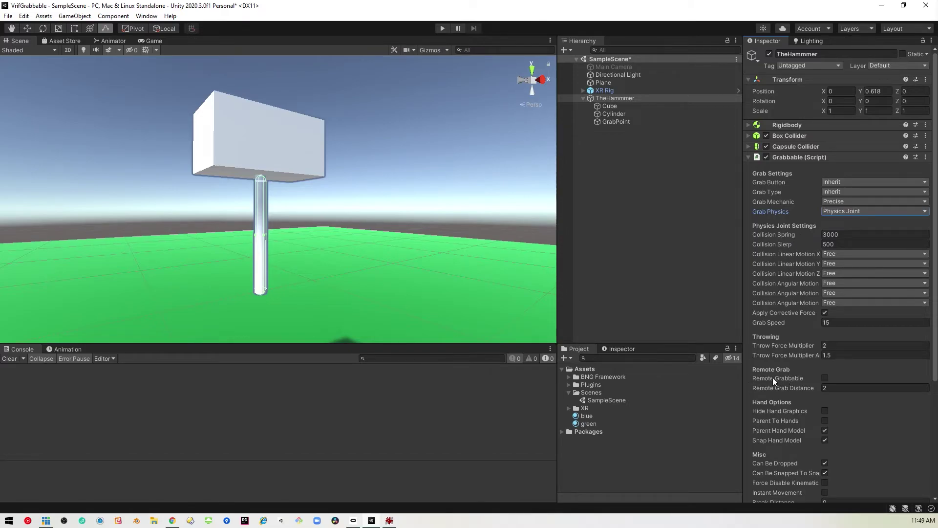
pyautogui.click(825, 378)
pyautogui.click(838, 388)
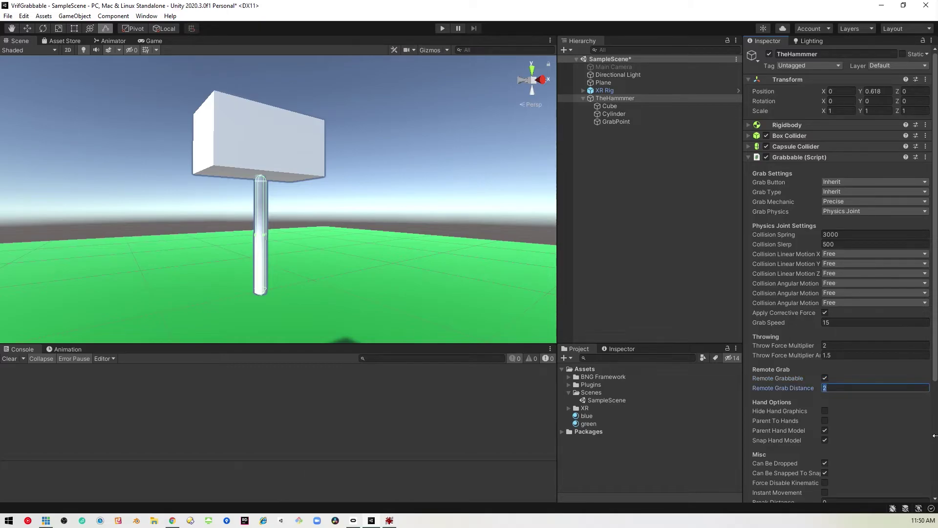
pyautogui.write('10')
pyautogui.press('Return')
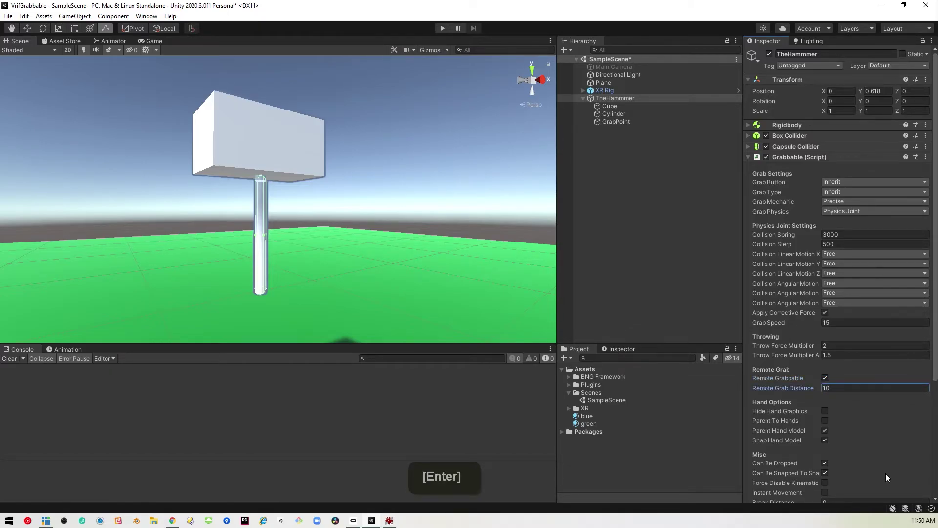
# Add an entry to the Grabbable's Grab Points list, assign the GrabPoint child to it, and collapse the component.
pyautogui.scroll(-5, 872, 420)
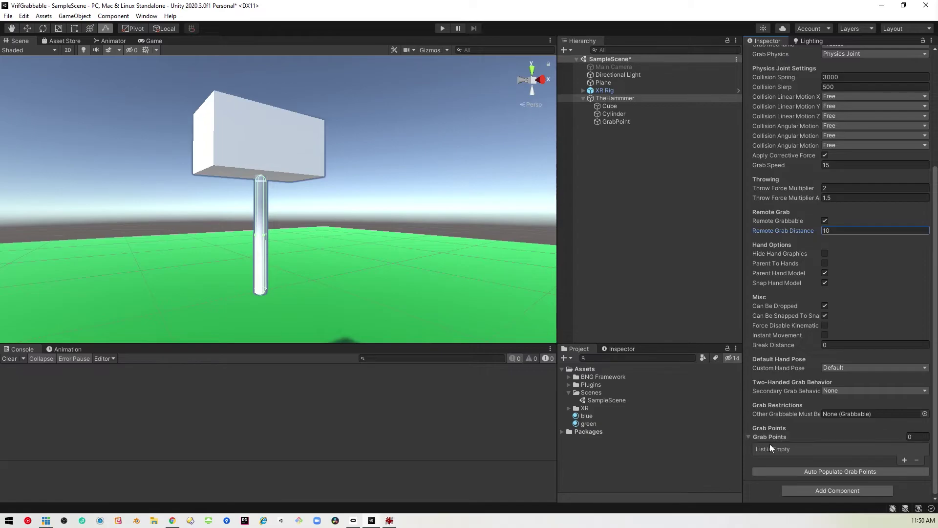
pyautogui.click(904, 459)
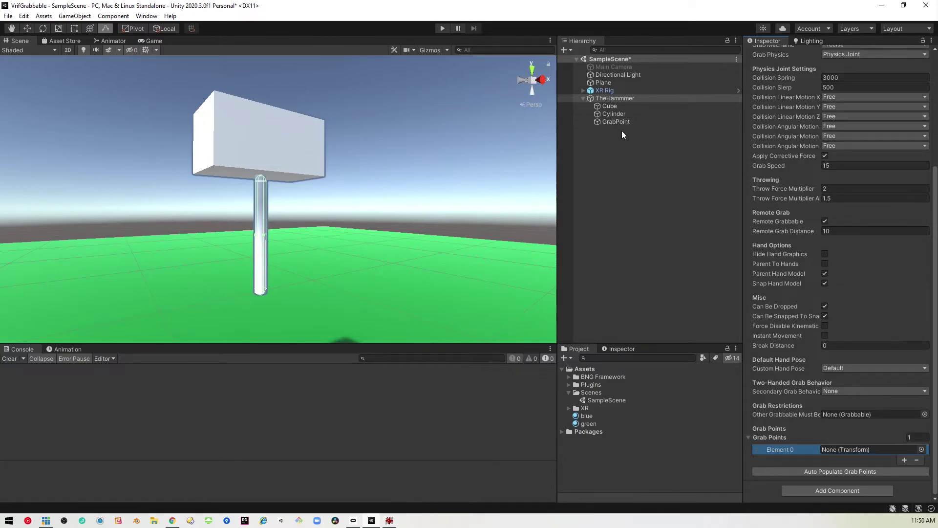
pyautogui.moveTo(625, 121); pyautogui.dragTo(860, 449)
pyautogui.scroll(5, 777, 244)
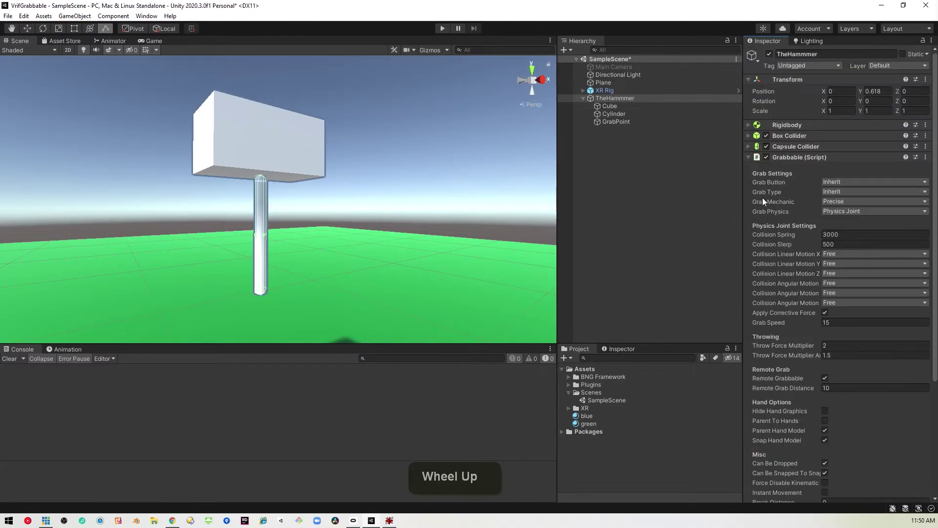
pyautogui.click(747, 157)
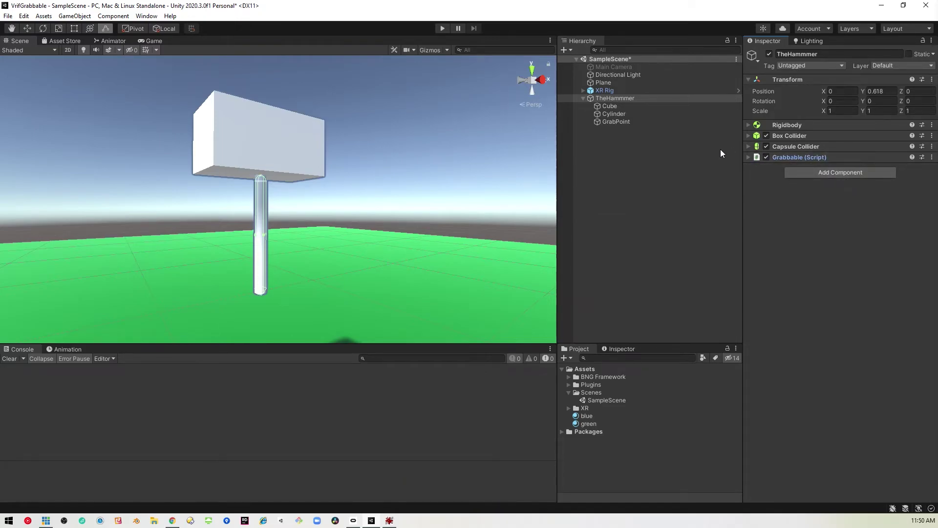
# Add the Grabbable Ring Helper script component to TheHammmer.
pyautogui.click(835, 173)
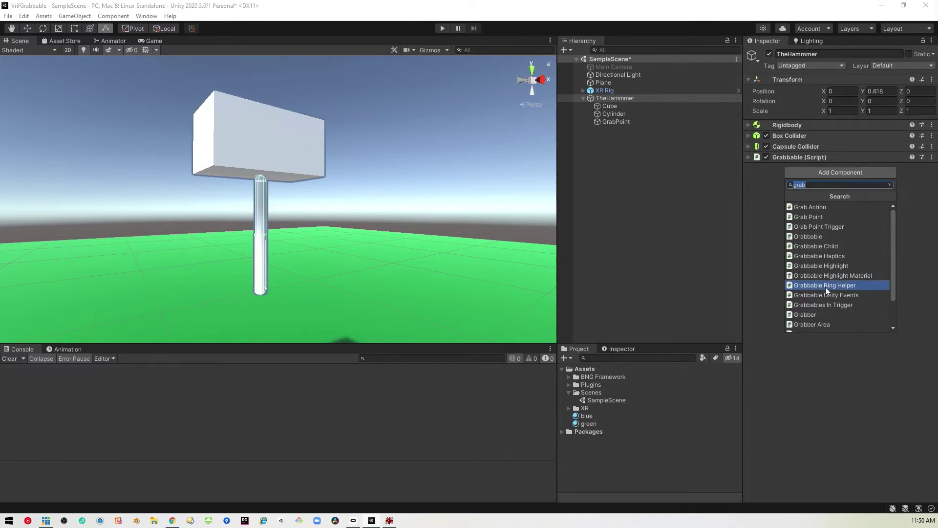
pyautogui.click(860, 285)
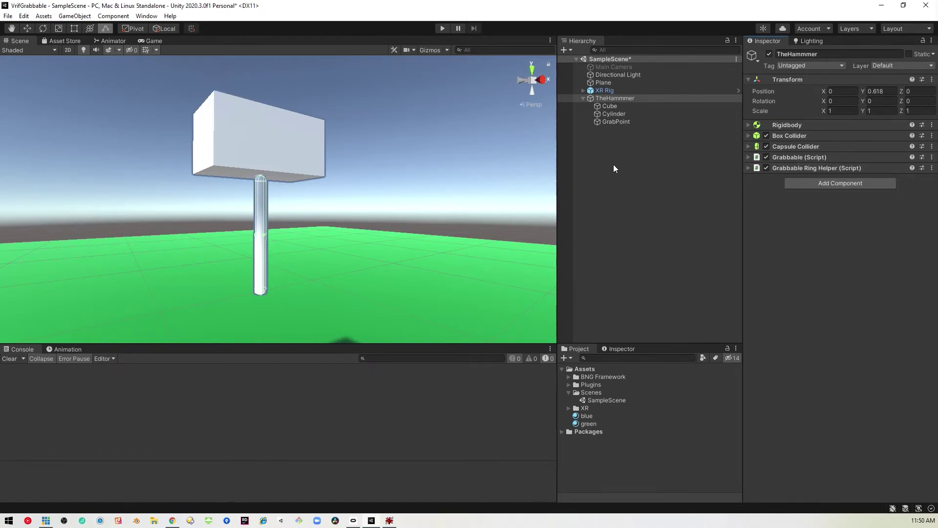
# Save the scene and enter Play mode with TheHammmer selected to test the grabbable hammer.
pyautogui.click(624, 98)
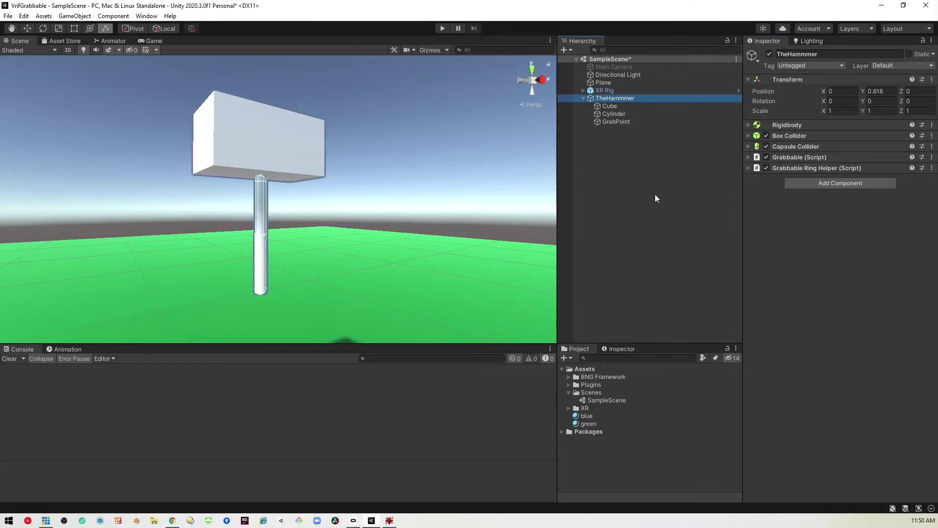
pyautogui.hotkey('ctrl', 's')
pyautogui.hotkey('ctrl', 'p')
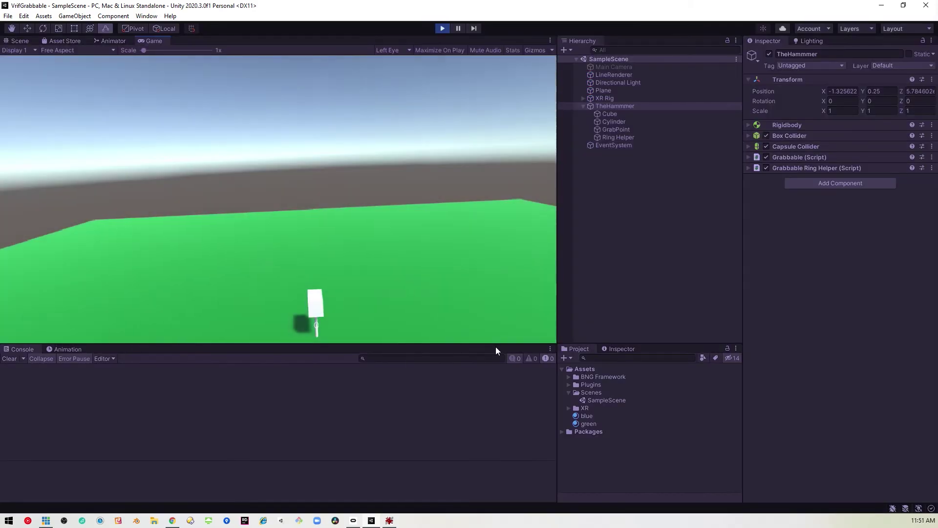